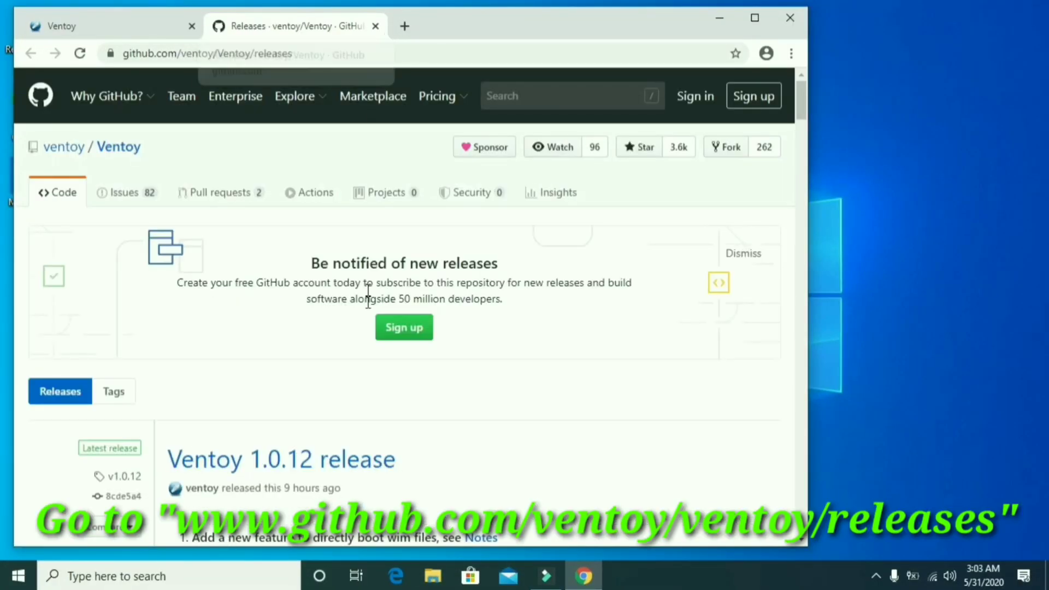
Step: Download ventoy-1.0.12-windows.zip from the Ventoy 1.0.12 release assets
scroll(367, 311, down, 10)
scroll(367, 319, down, 9)
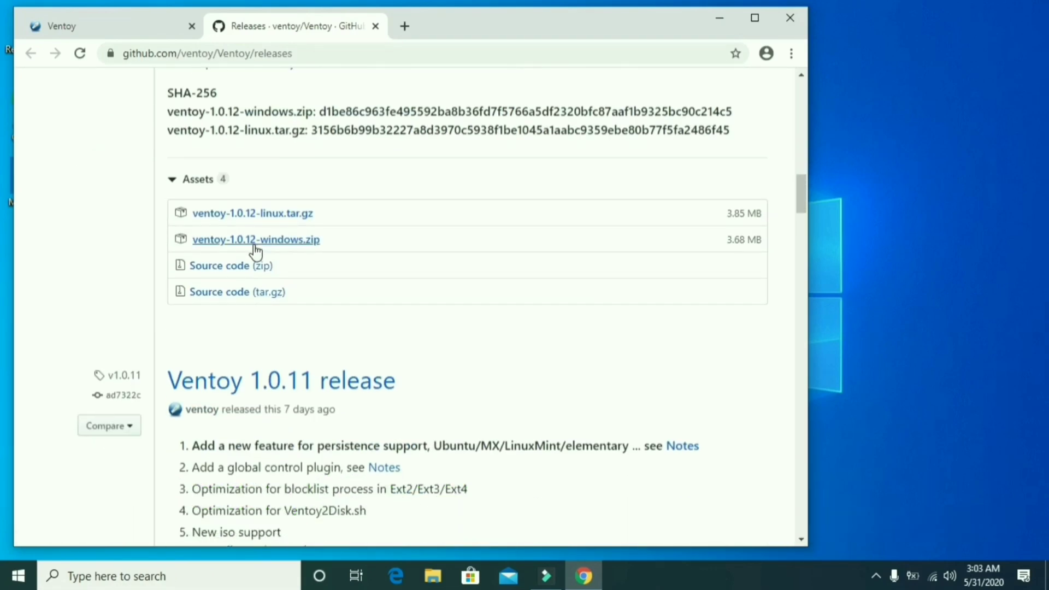
click(254, 247)
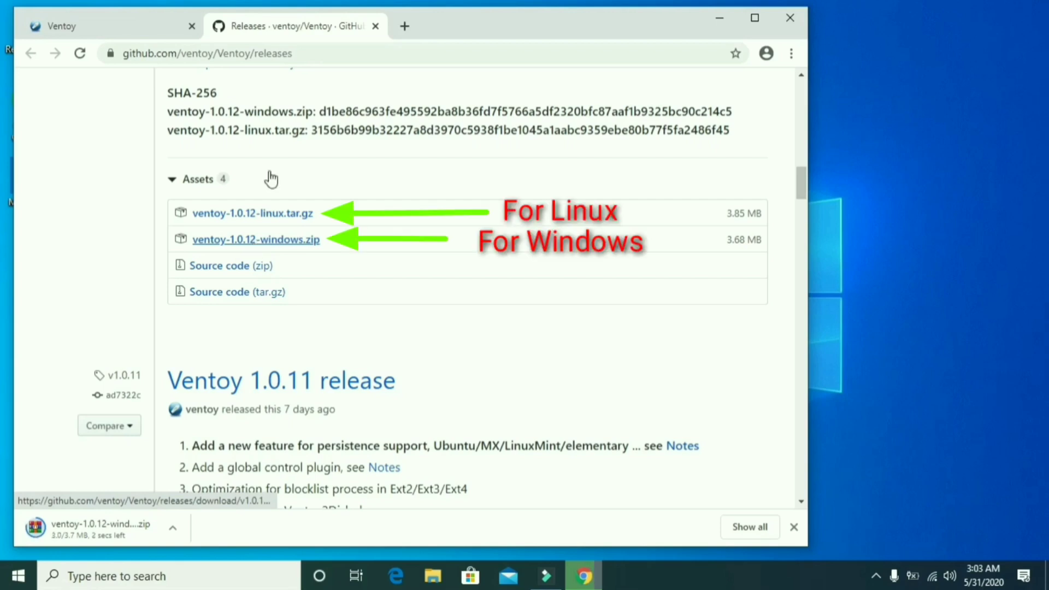
click(263, 55)
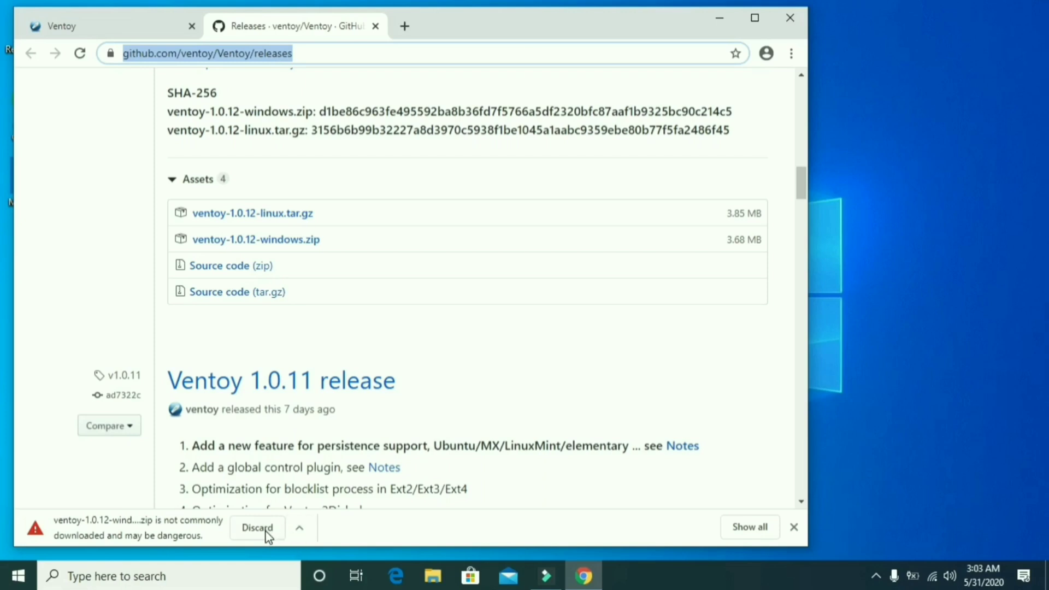
Step: Keep the flagged ventoy-1.0.12-windows.zip download despite Chrome's not-commonly-downloaded warning
click(300, 529)
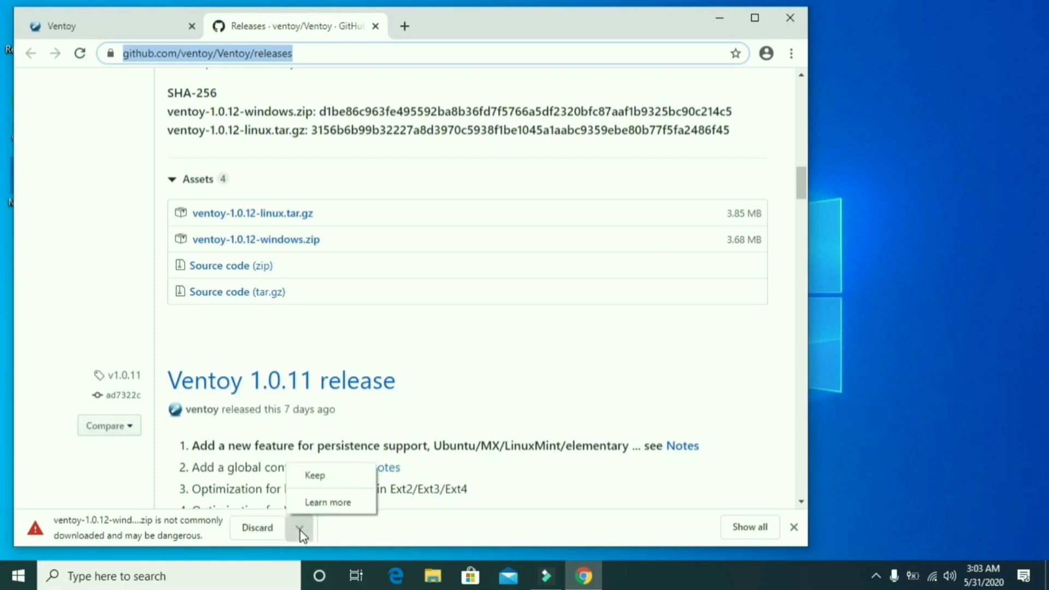
click(326, 477)
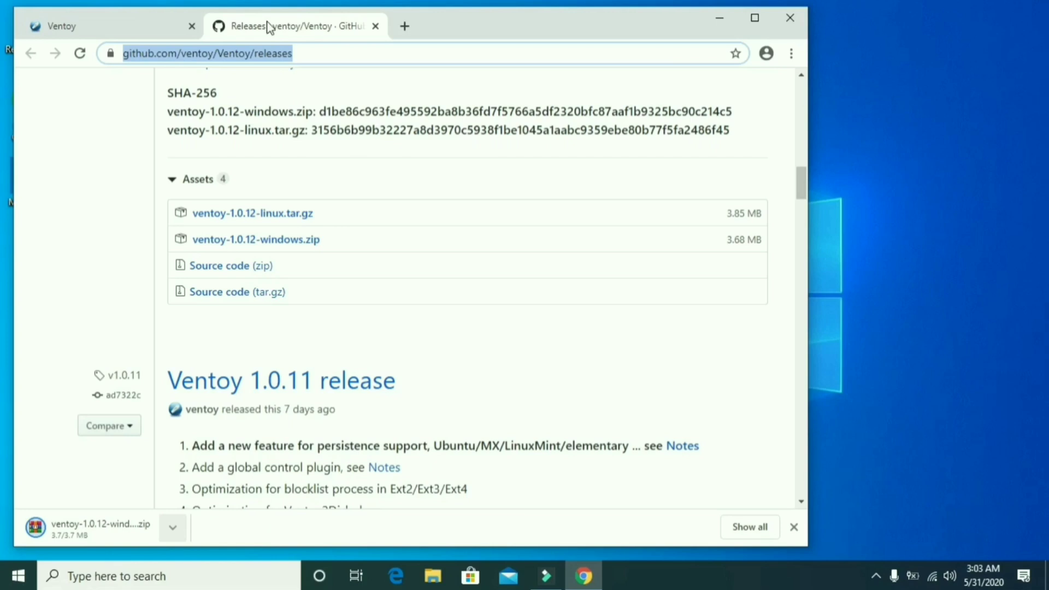
scroll(379, 366, up, 3)
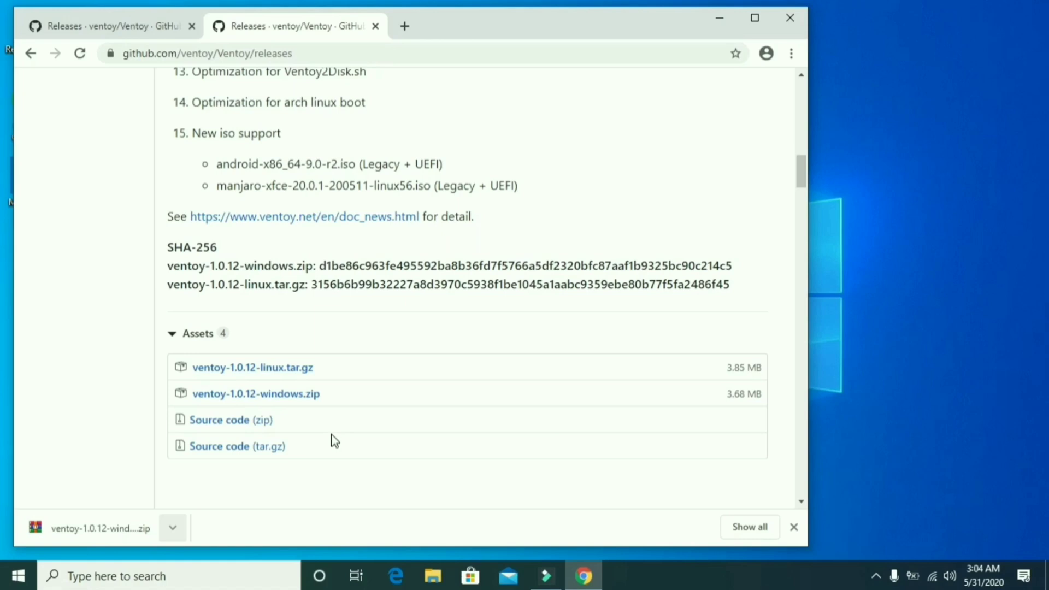
scroll(694, 464, down, 3)
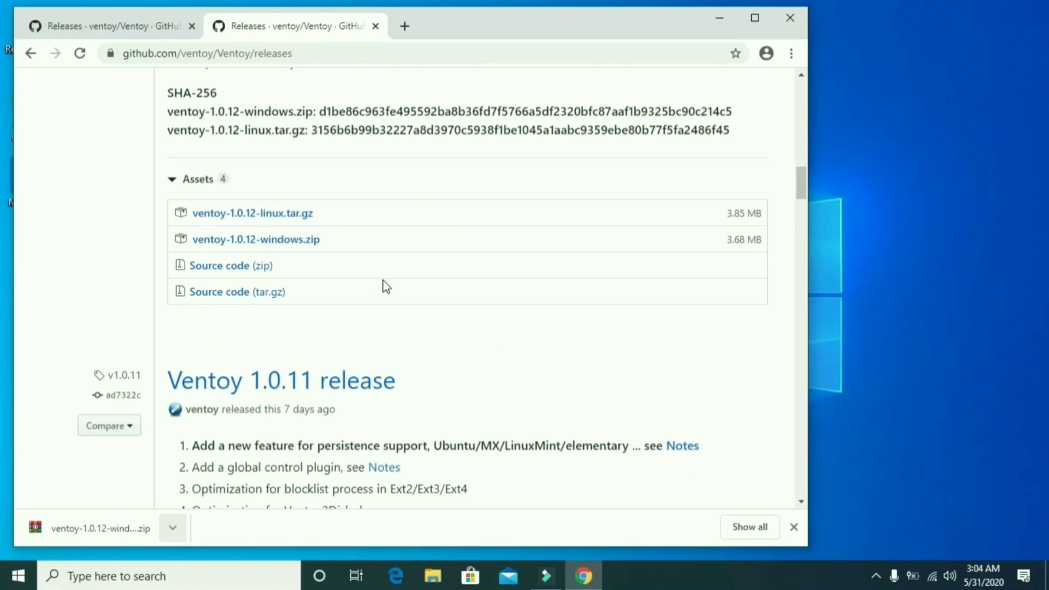
scroll(408, 381, down, 5)
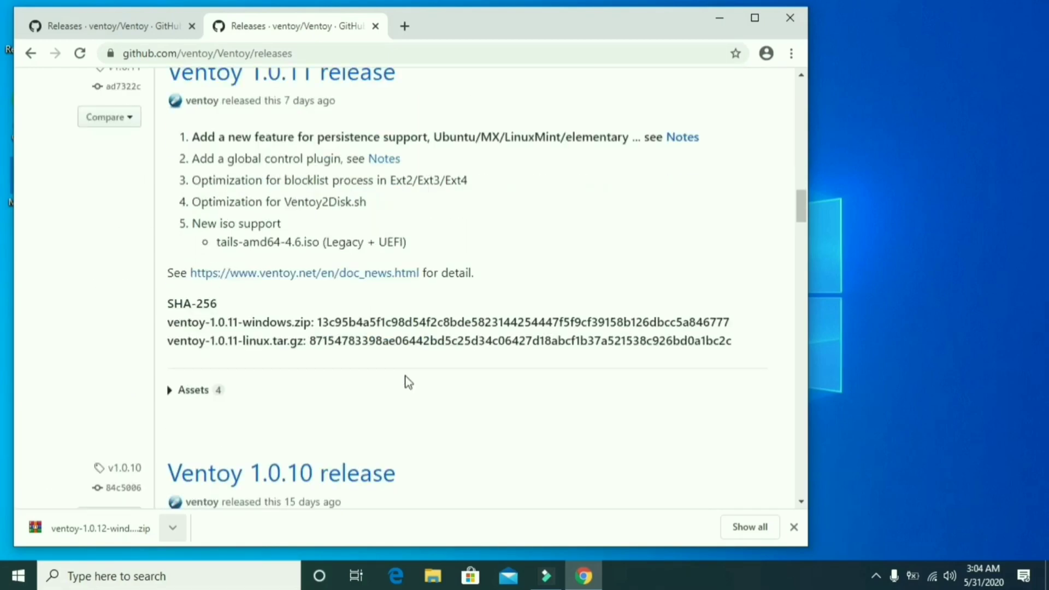
scroll(405, 377, up, 8)
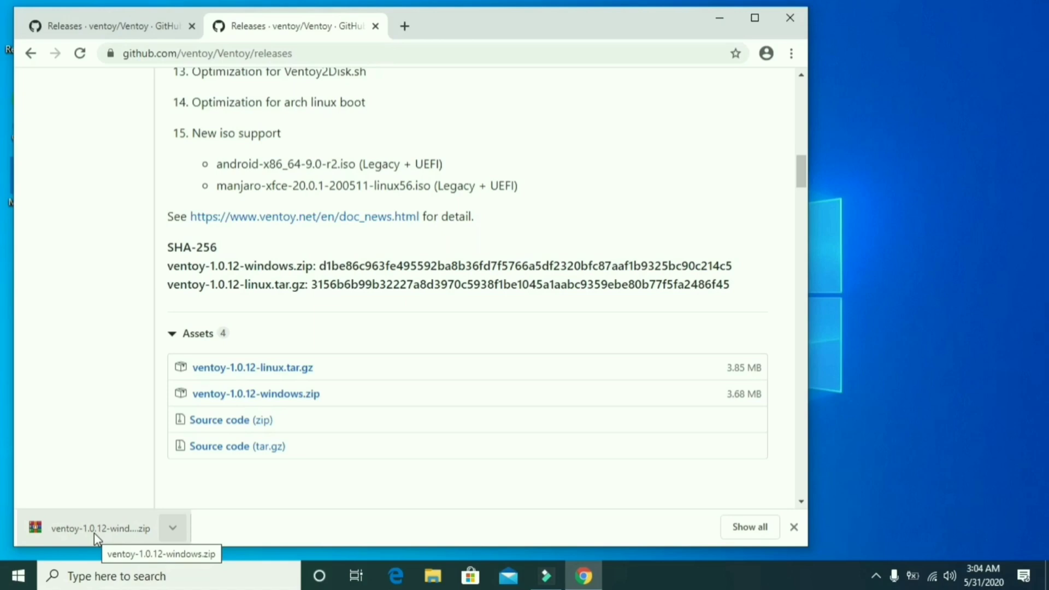
Step: Show the downloaded zip in its Downloads folder and close Chrome
click(171, 528)
click(208, 475)
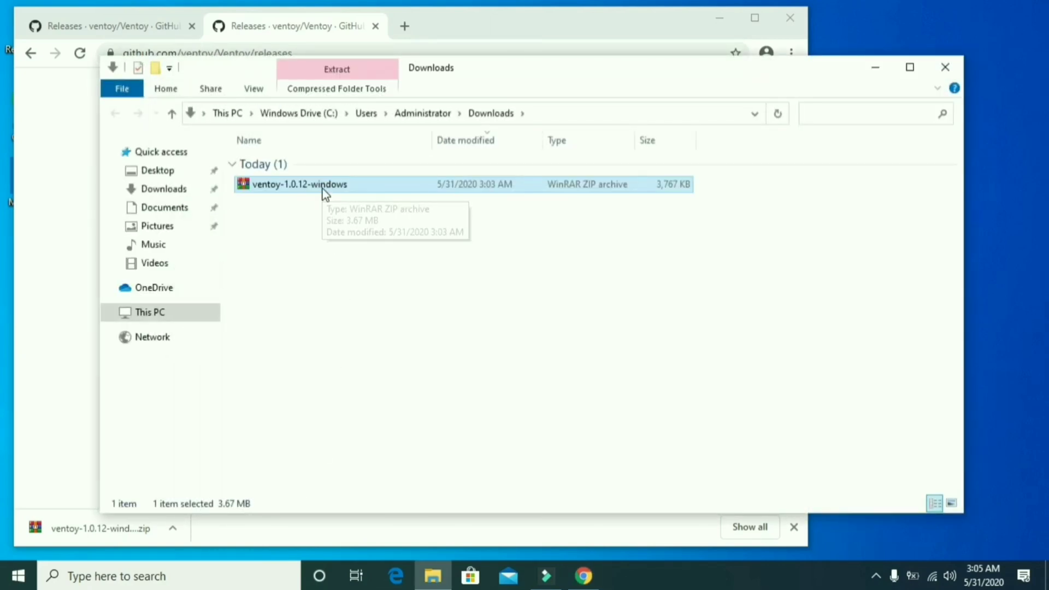
click(795, 18)
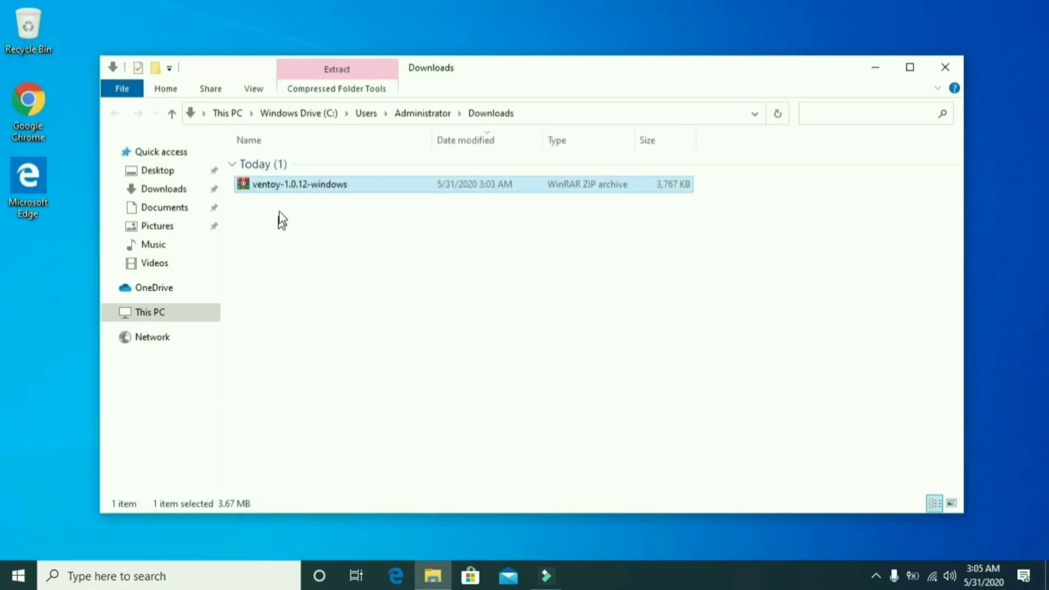
Step: Extract the zip into a new ventoy-1.0.12-windows folder beside it
right_click(286, 190)
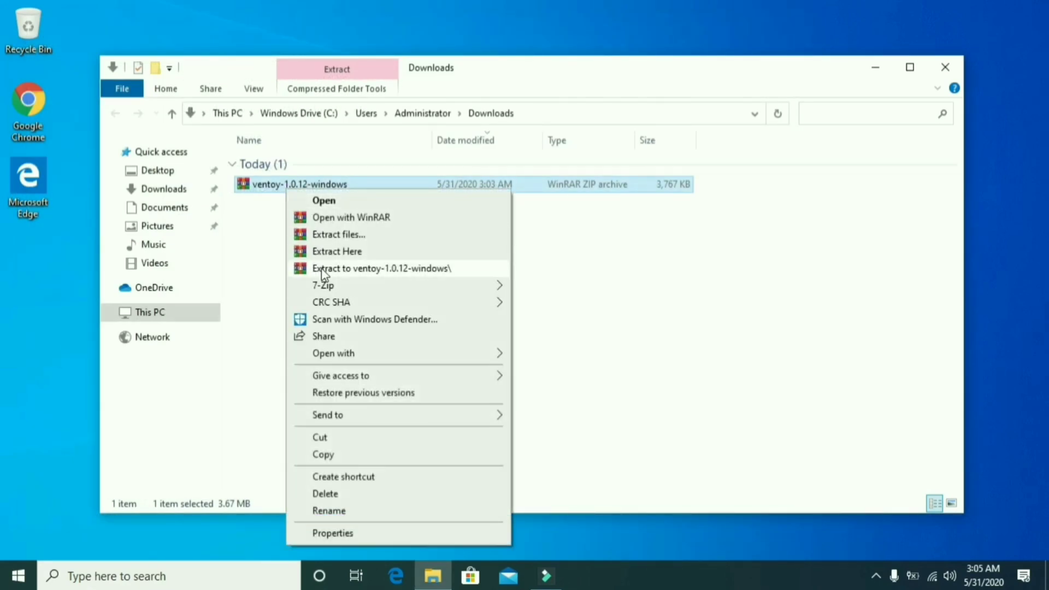
mouse_move(356, 302)
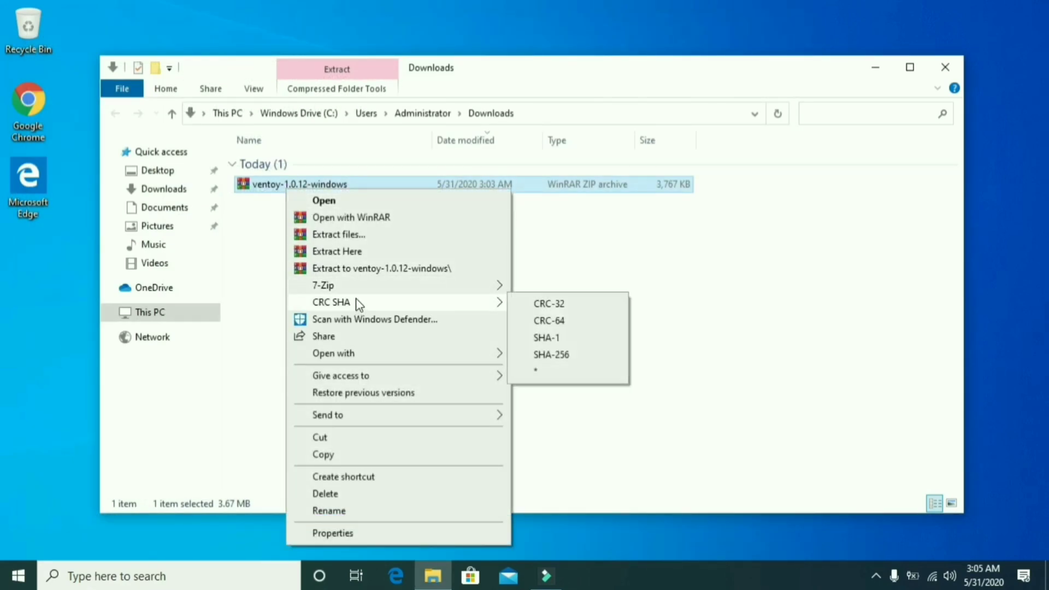
click(369, 268)
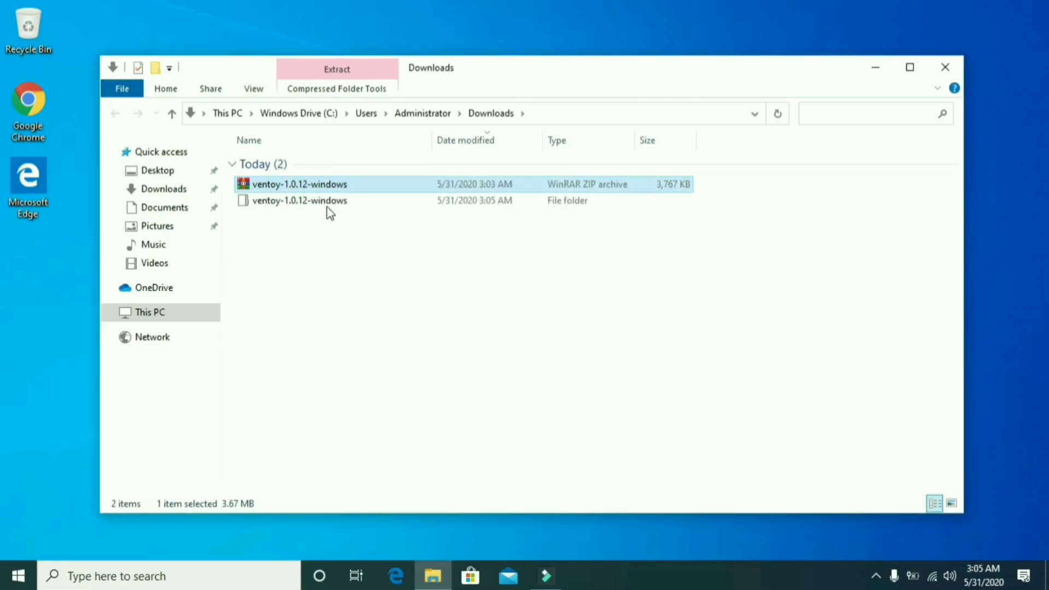
click(322, 205)
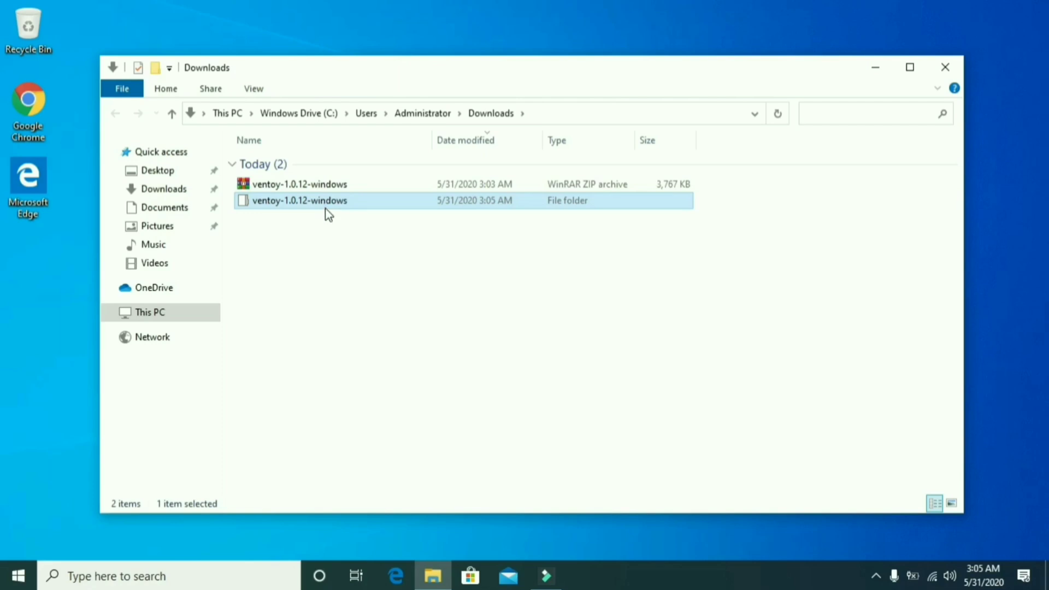
Step: Open ventoy-1.0.12-windows, then the ventoy-1.0.12 folder inside it
right_click(328, 205)
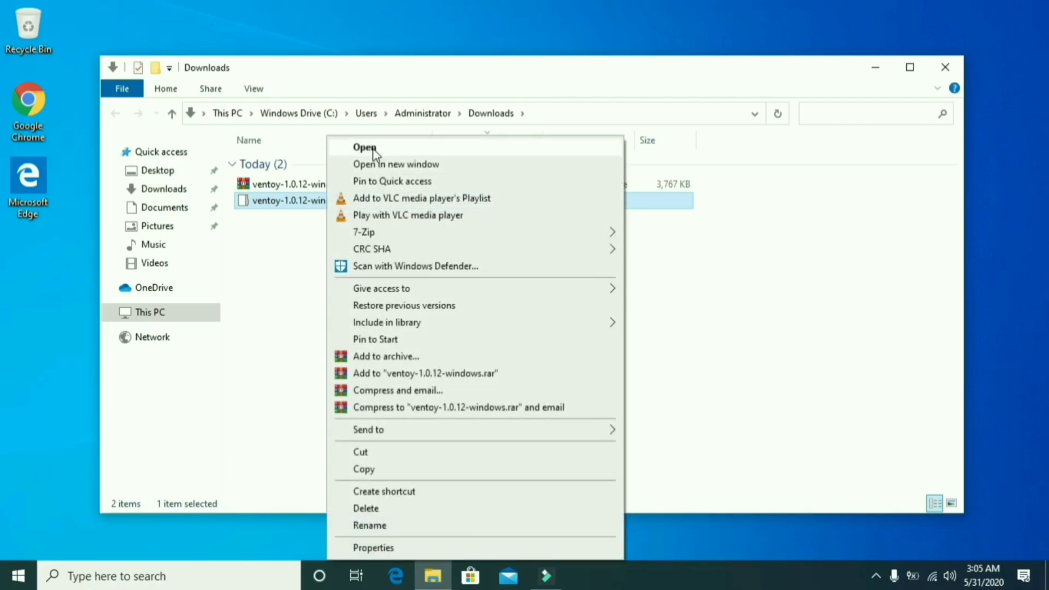
click(374, 151)
right_click(301, 168)
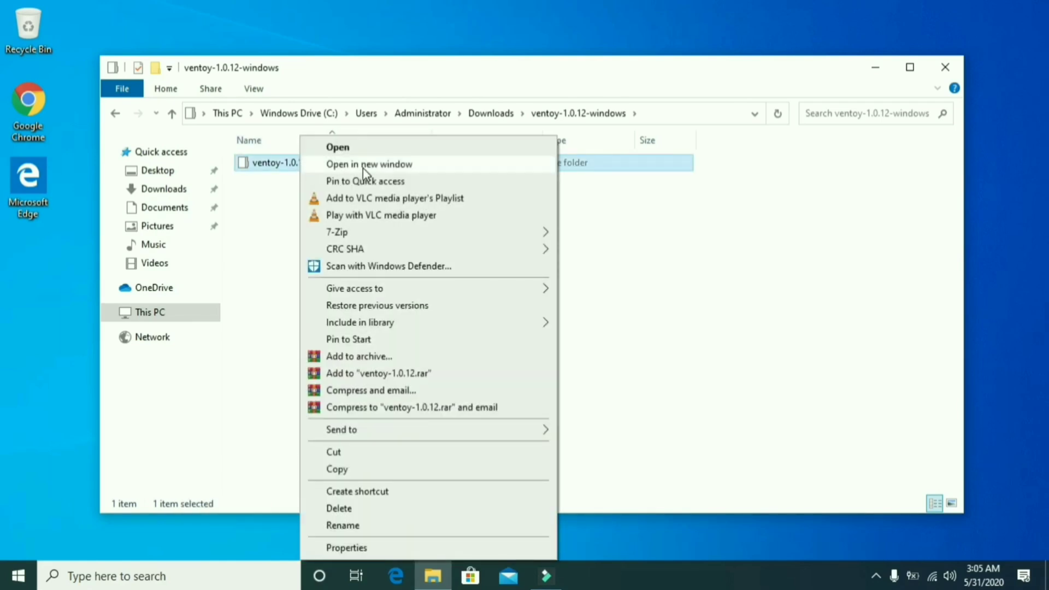
click(343, 147)
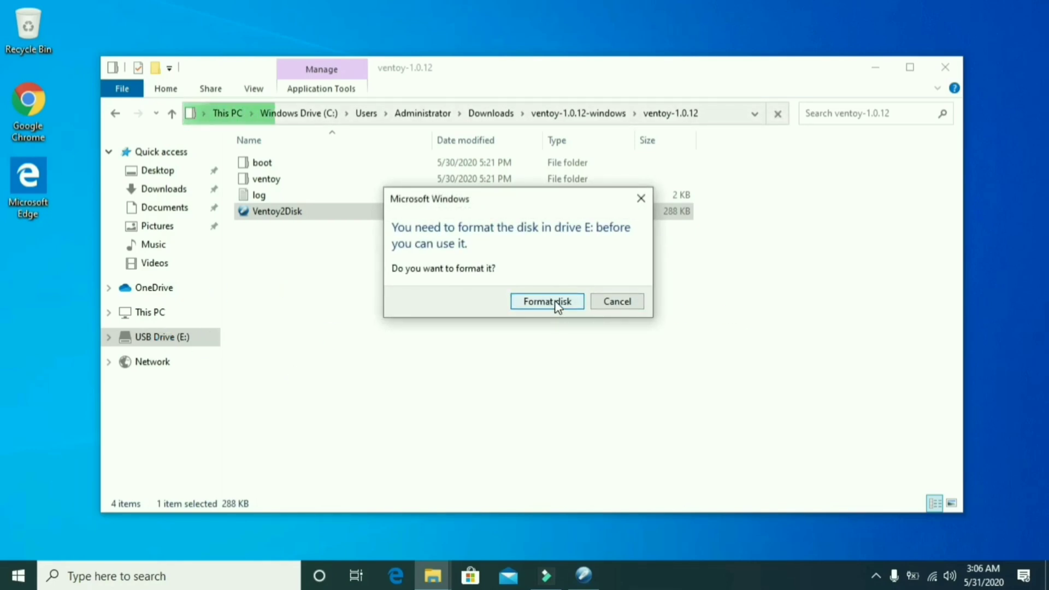
Step: Accept the format prompt for drive E:, choose NTFS, and confirm erasing all data
click(555, 301)
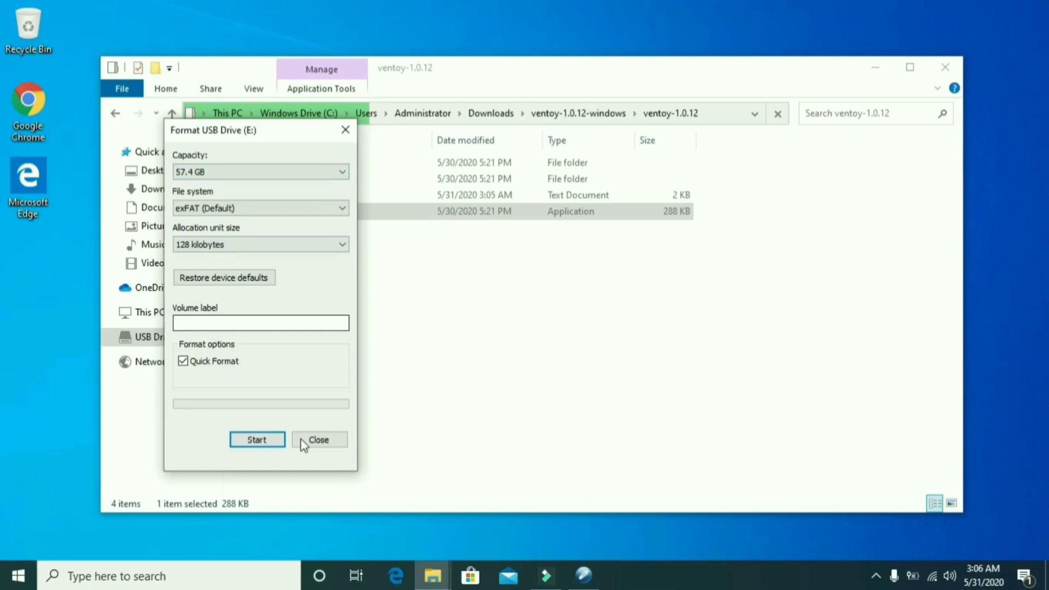
click(253, 211)
click(230, 220)
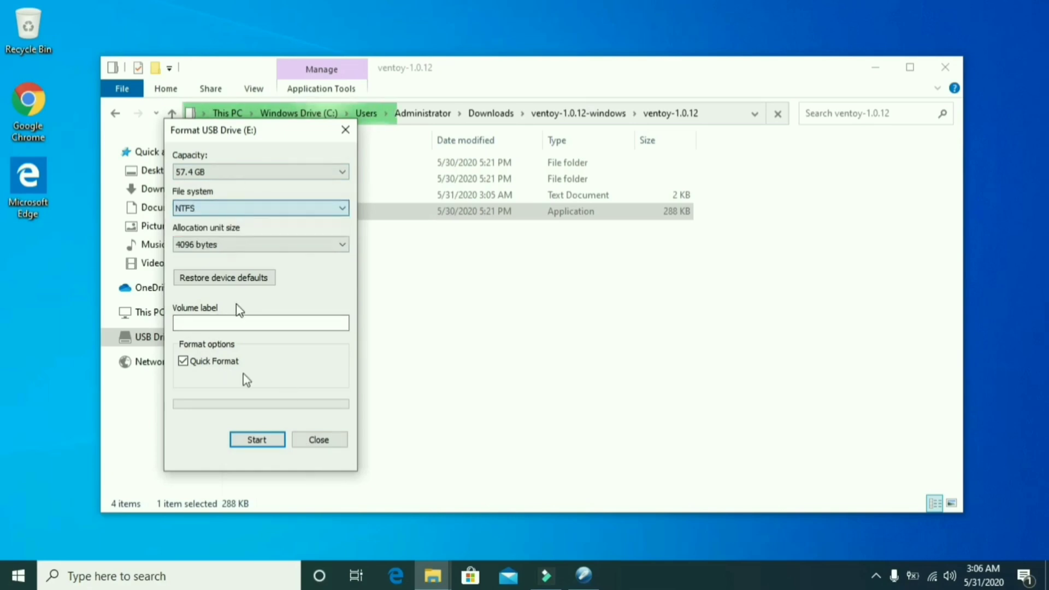
click(254, 443)
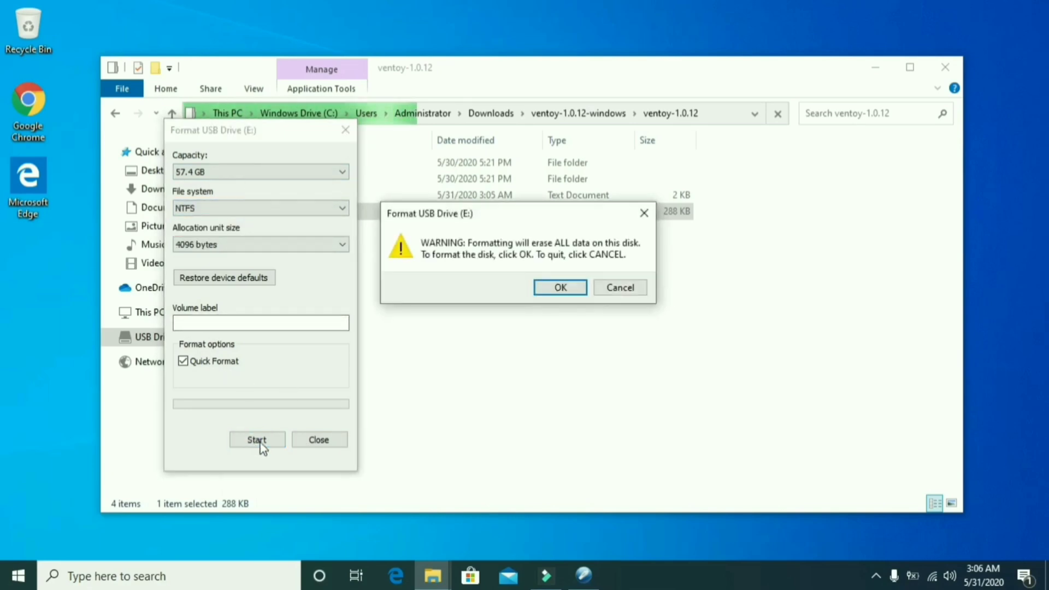
click(554, 289)
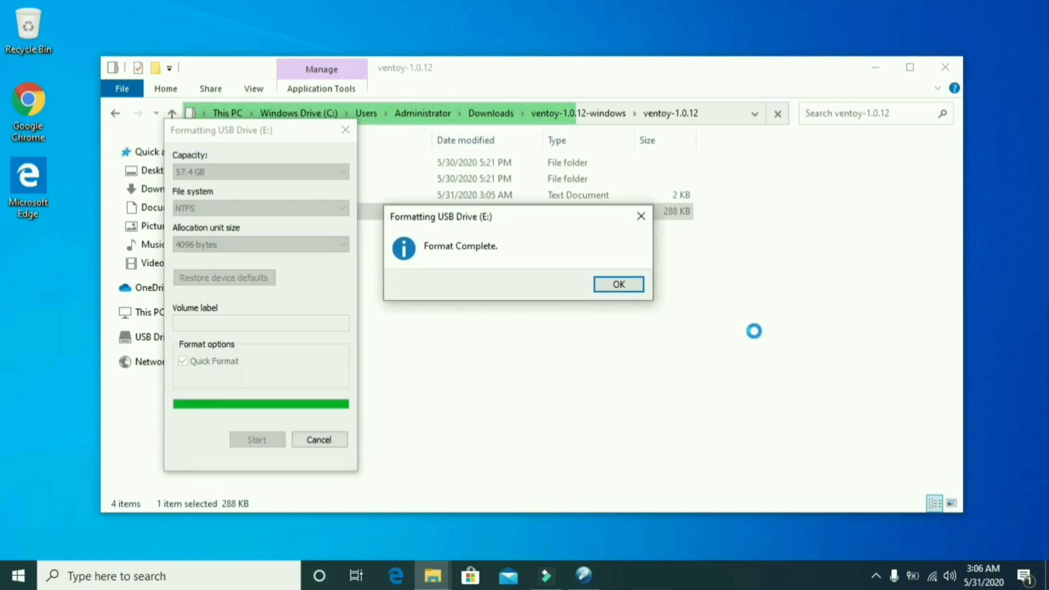
click(632, 286)
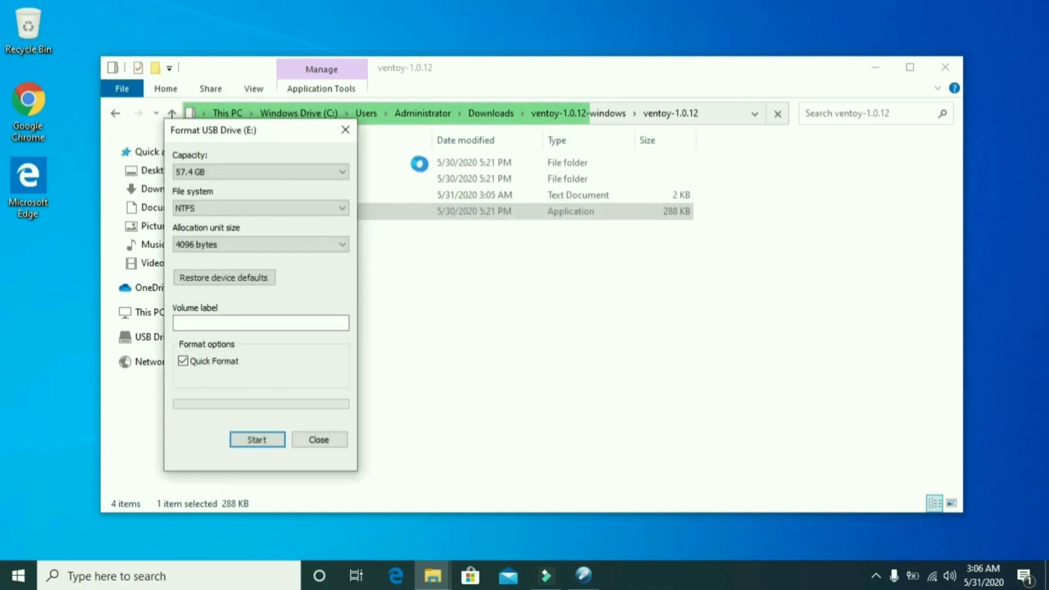
Step: Check USB Drive (E:) is empty and NTFS in Properties, then reopen File Explorer
click(345, 130)
click(192, 343)
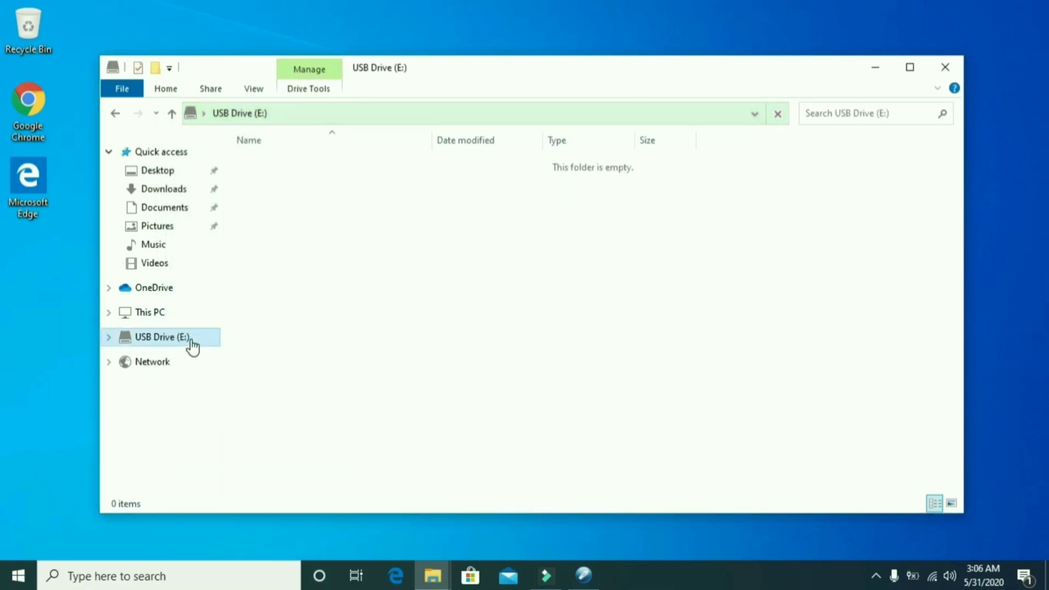
right_click(192, 343)
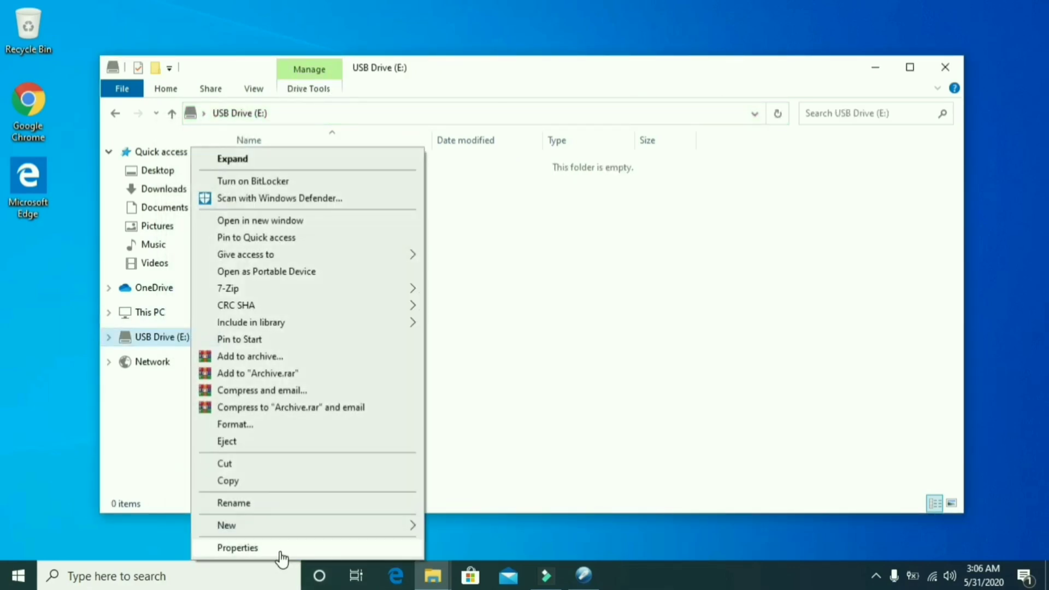
click(280, 549)
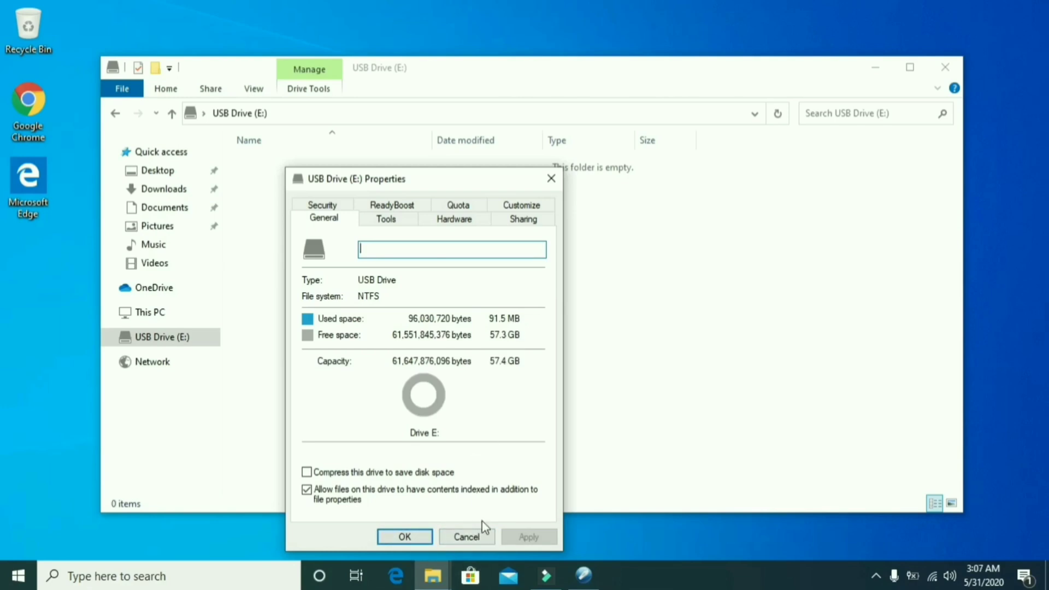
click(467, 536)
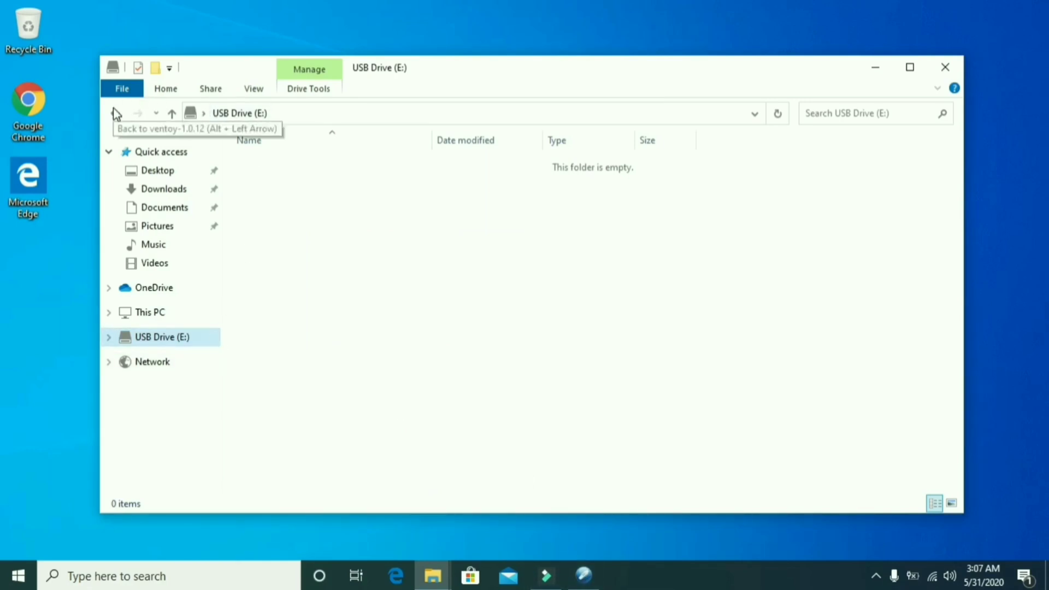
click(944, 67)
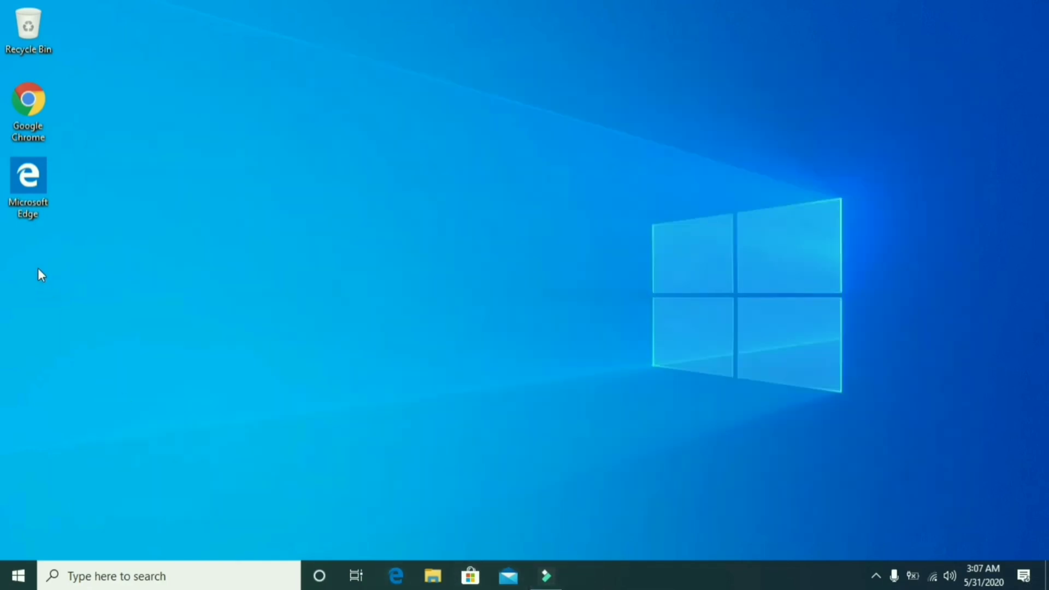
click(434, 573)
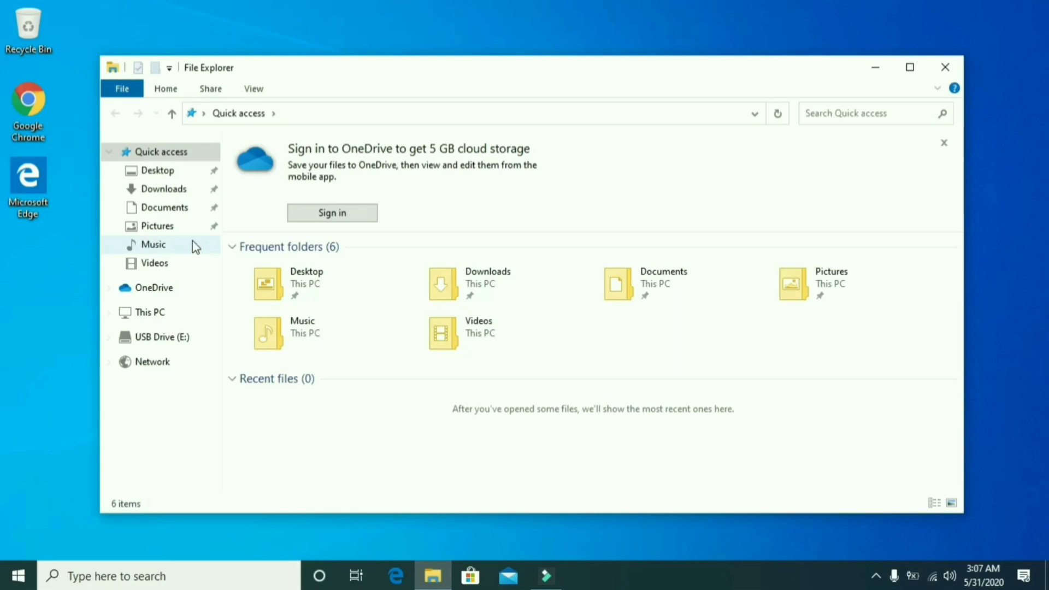
Step: Navigate This PC > Downloads > ventoy-1.0.12-windows > ventoy-1.0.12
click(164, 314)
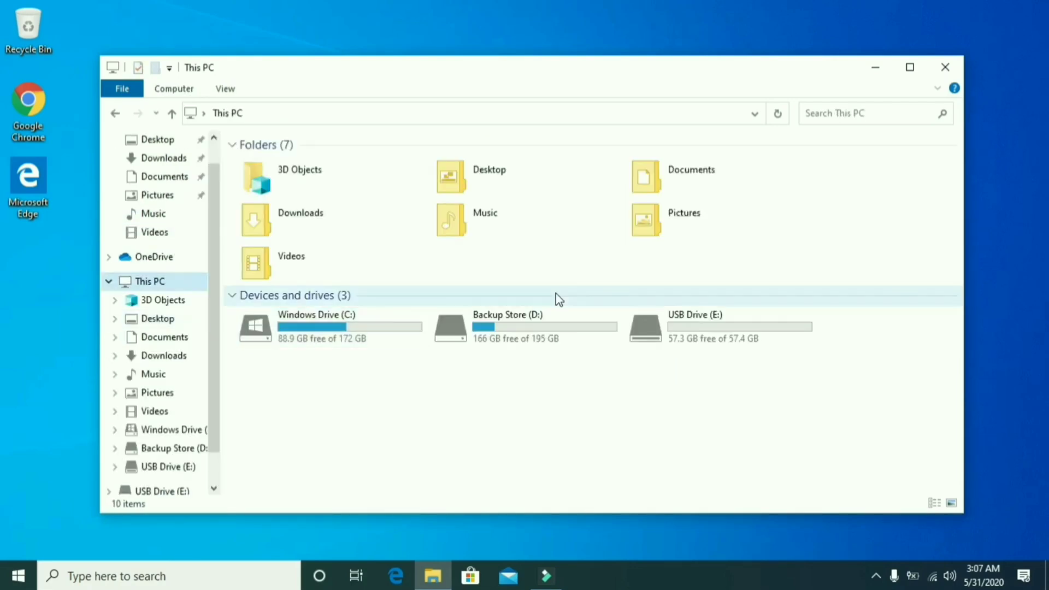
double_click(274, 220)
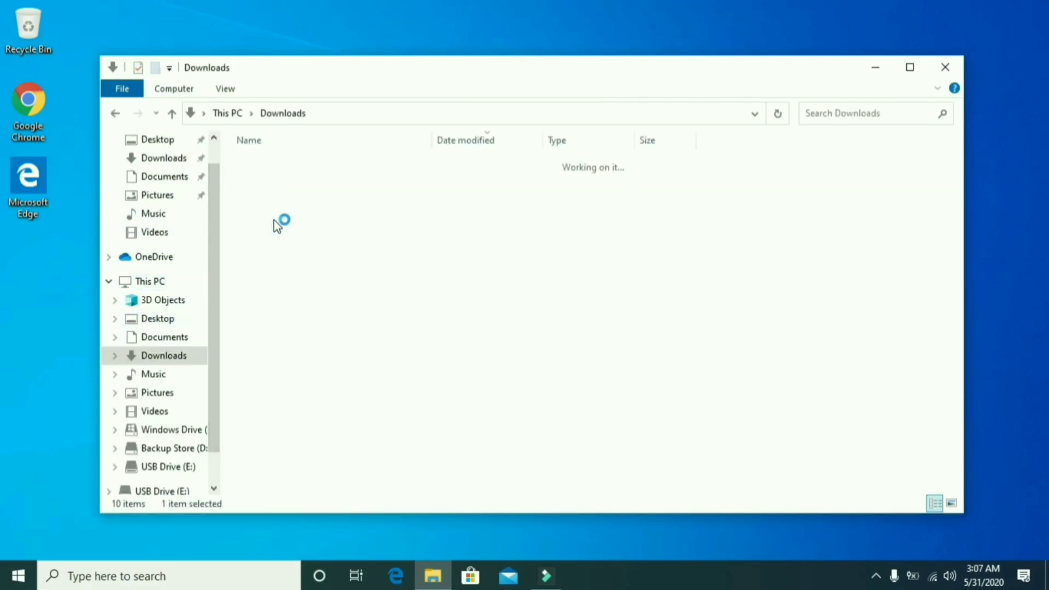
double_click(278, 199)
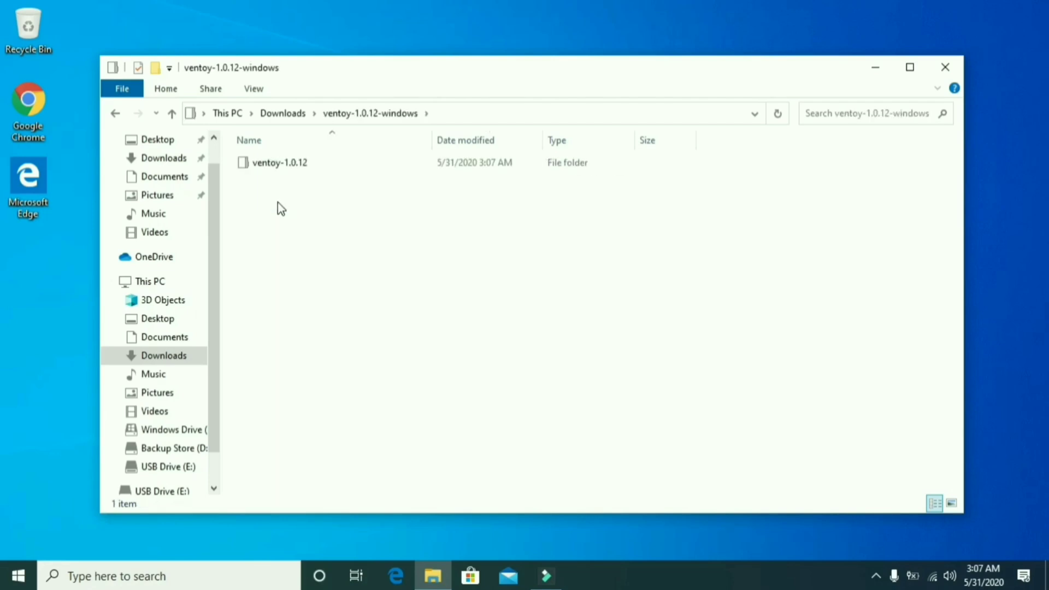
double_click(278, 164)
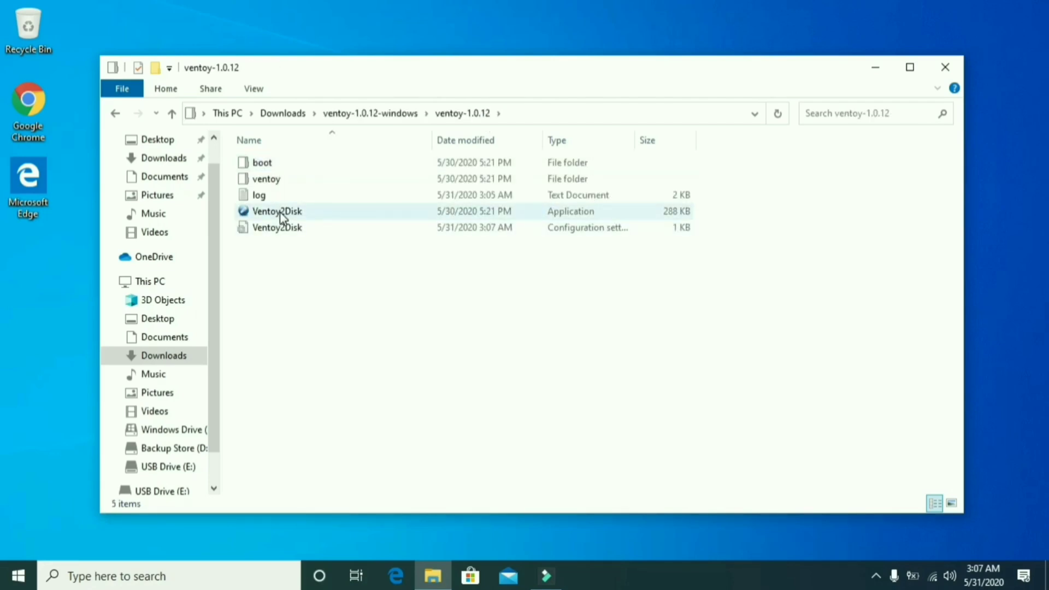
Step: Run Ventoy2Disk as administrator with the 64GB JetFlash Transcend drive as the device
click(279, 212)
right_click(280, 212)
click(328, 182)
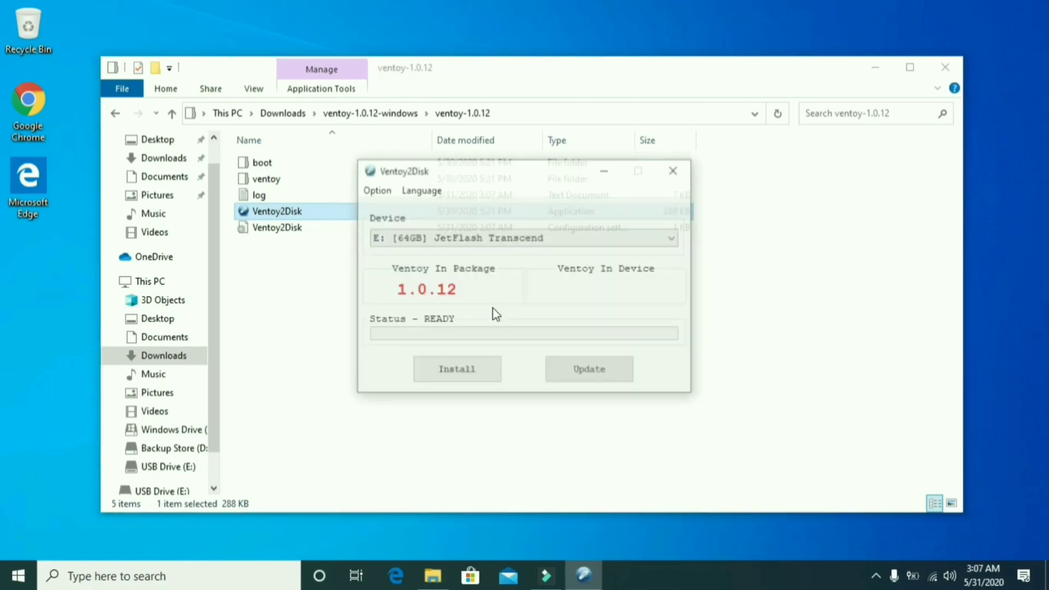
click(533, 242)
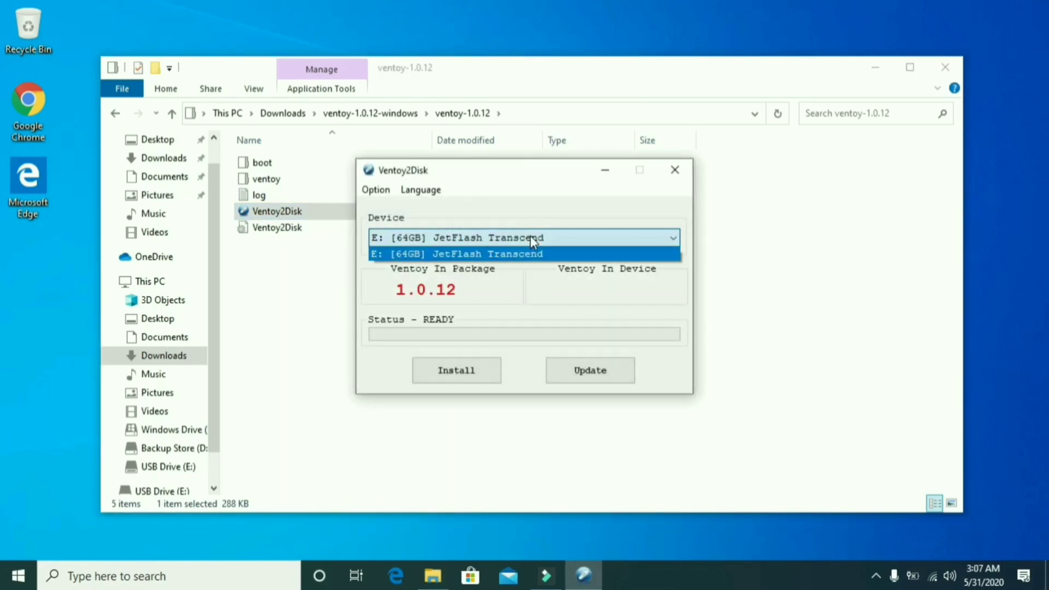
click(525, 253)
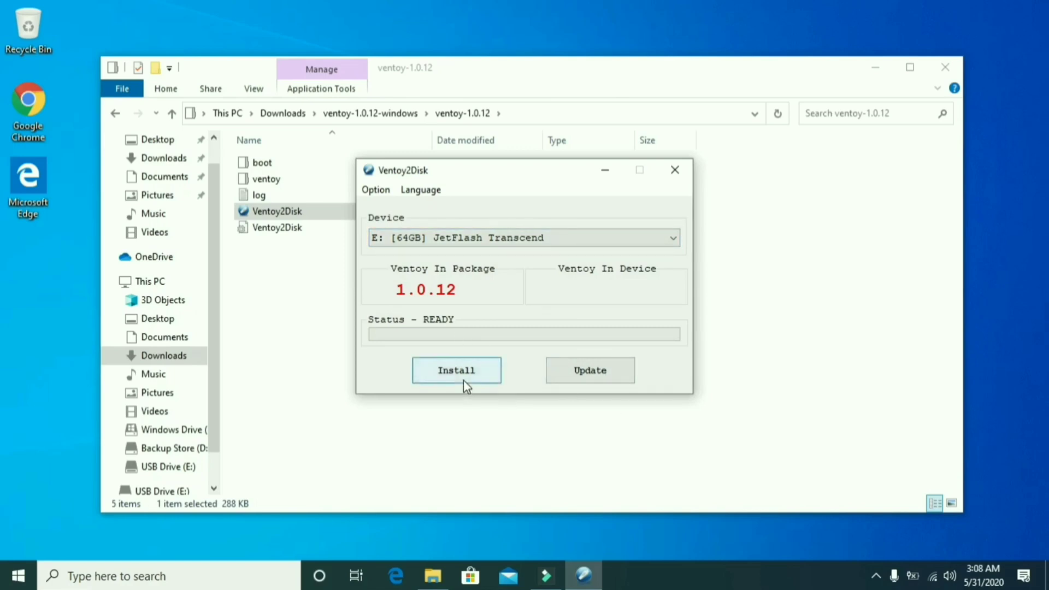
Step: Upgrade Ventoy on drive E: to version 1.0.12 and acknowledge the success message
click(601, 372)
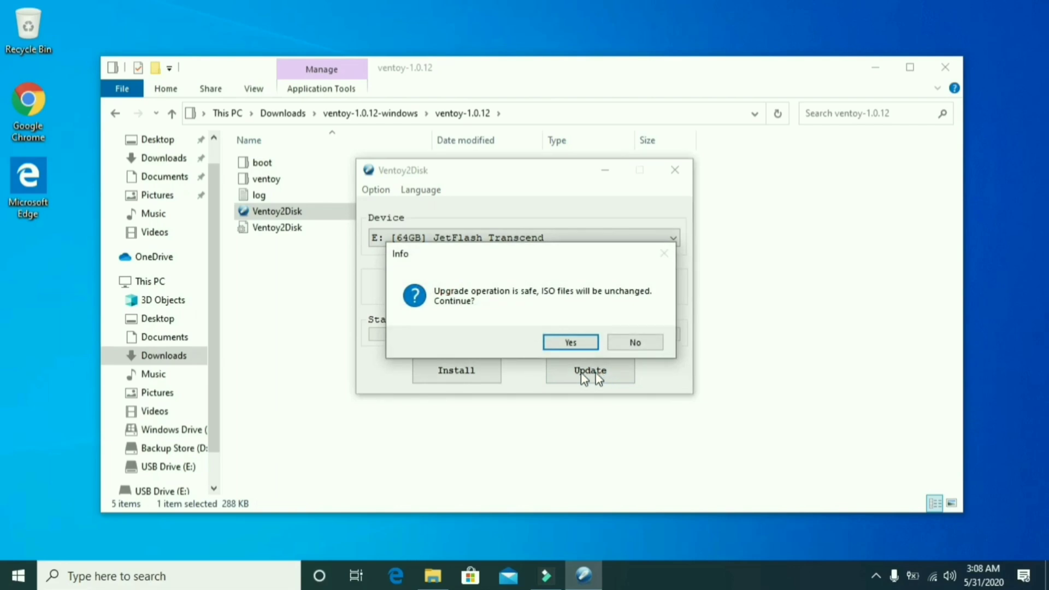
click(575, 347)
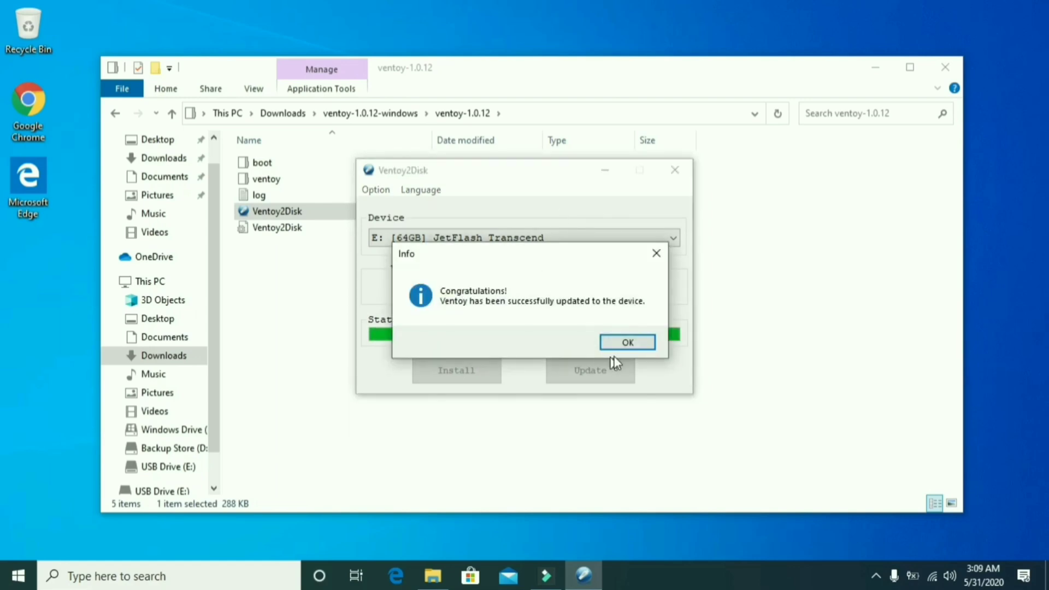
click(627, 342)
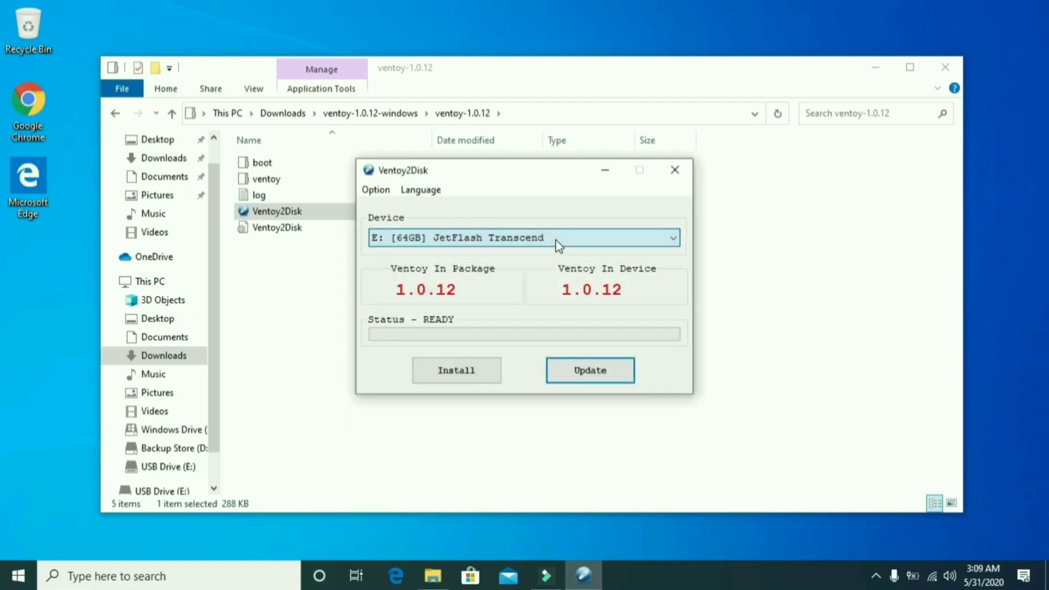
Step: Install Ventoy 1.0.12 fresh on drive E:, accepting both format warnings, then close Ventoy2Disk
click(454, 370)
click(569, 343)
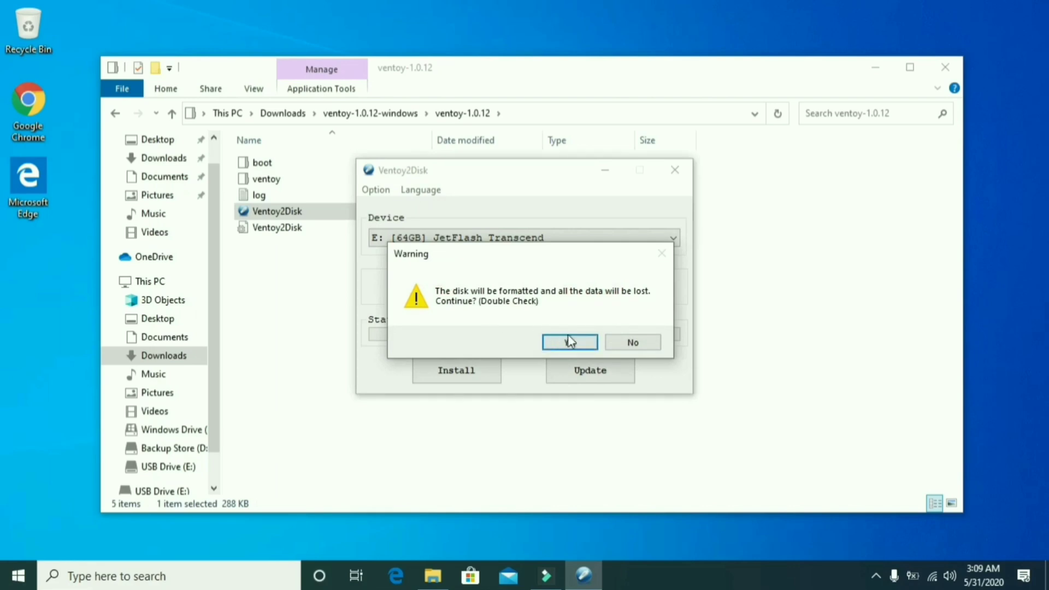
click(569, 342)
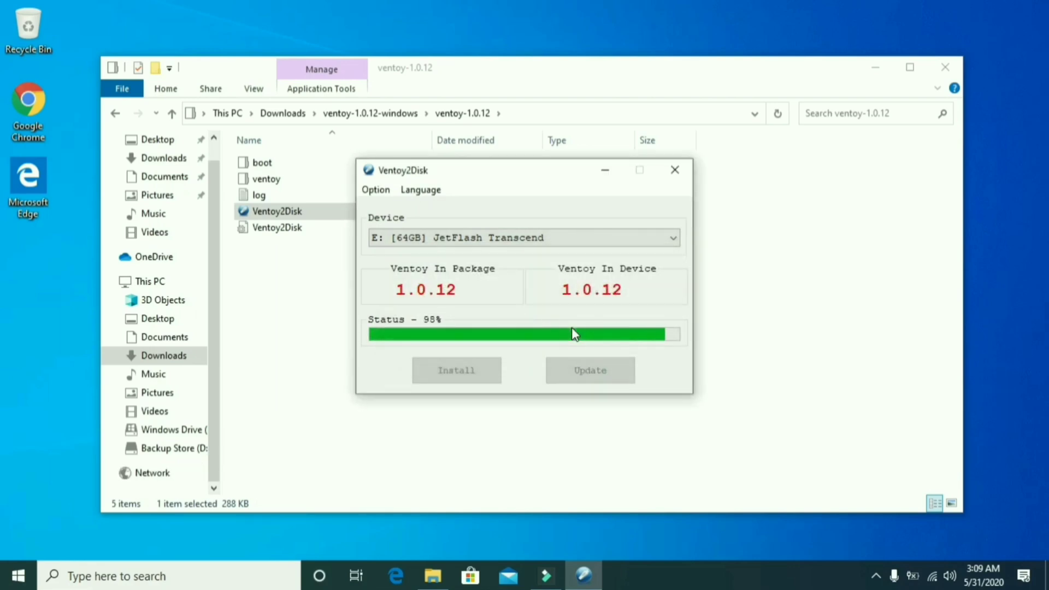
click(628, 342)
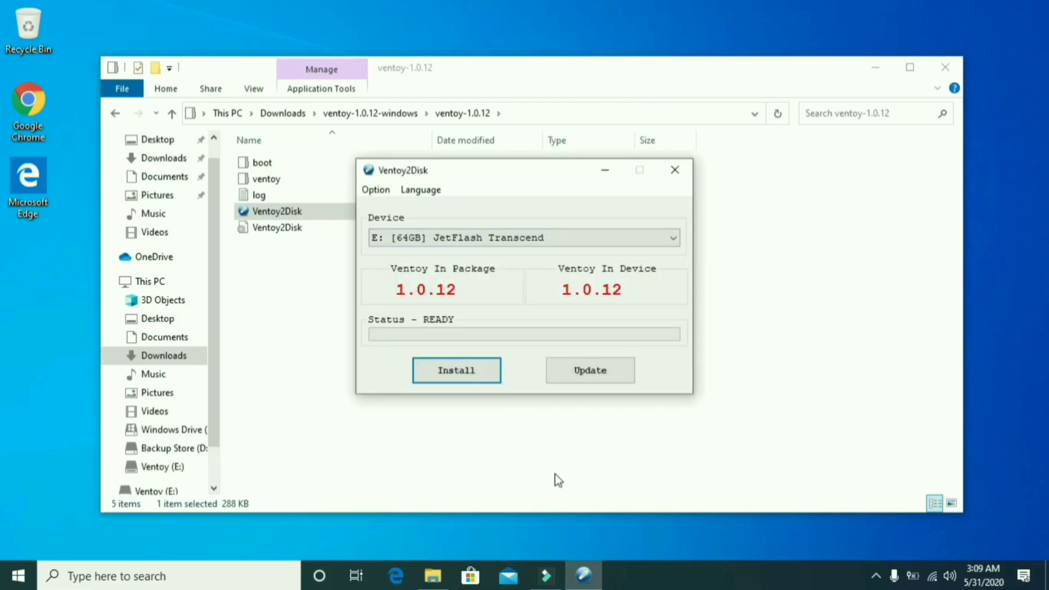
click(675, 171)
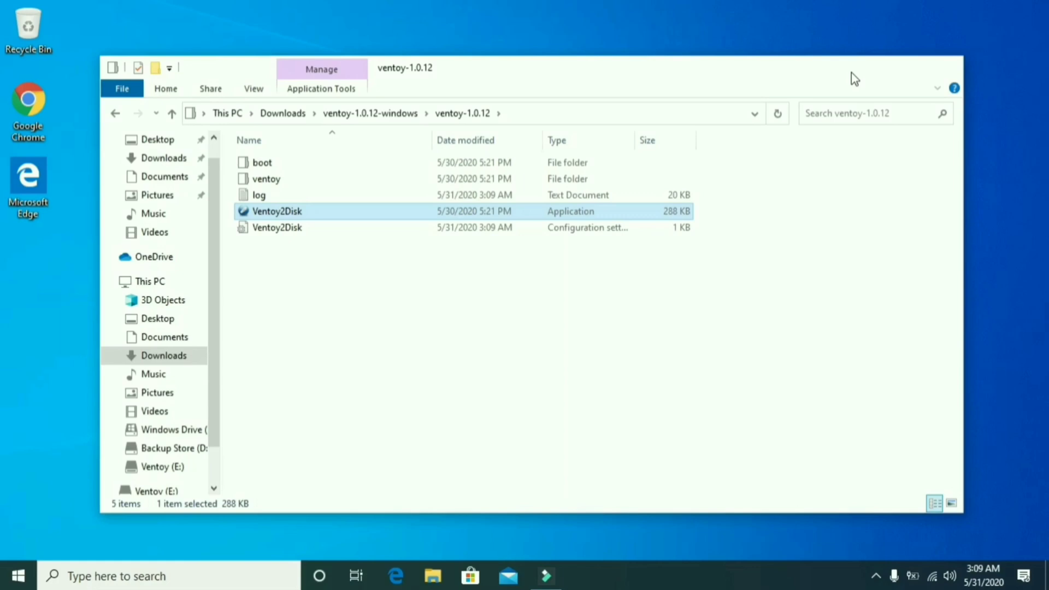
Step: Bring File Explorer back and open the empty Ventoy (E:) drive
click(873, 70)
click(435, 576)
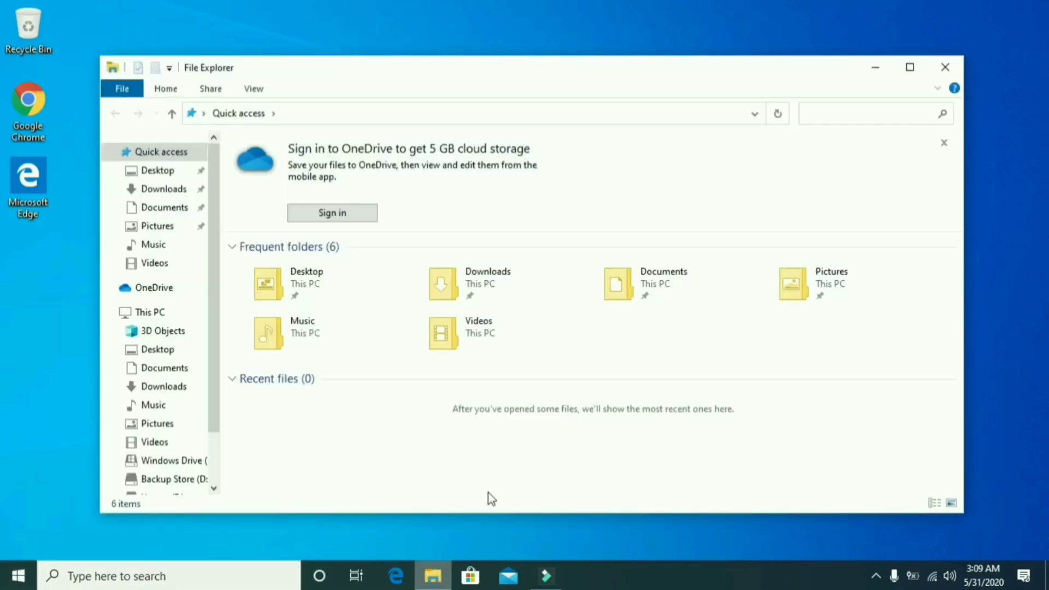
click(164, 314)
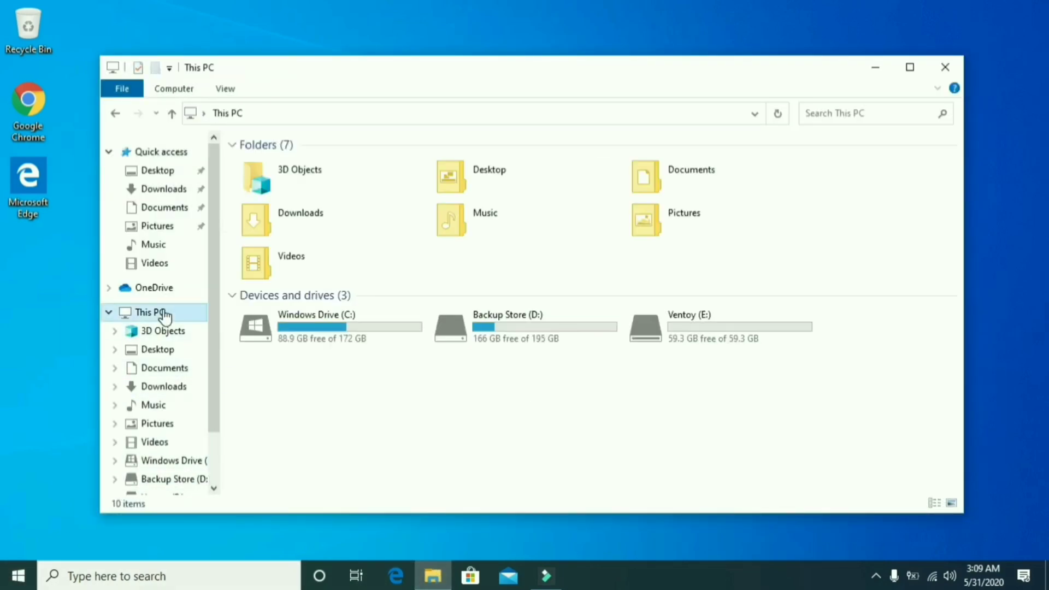
double_click(765, 329)
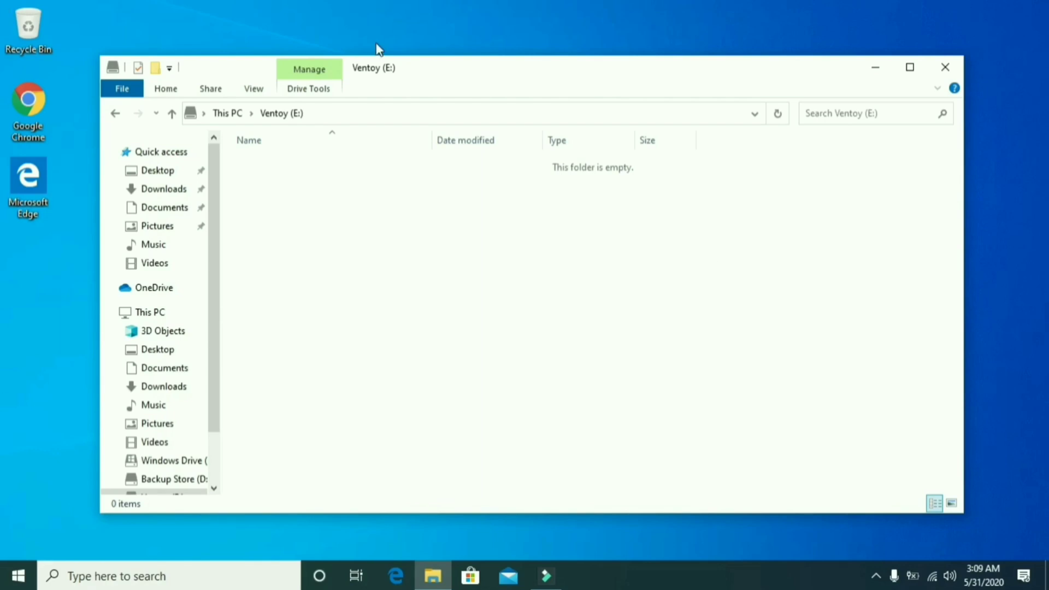
Step: Search Backup Store (D:) for *.iso and copy all six ISO results
click(198, 481)
click(855, 113)
text(*)
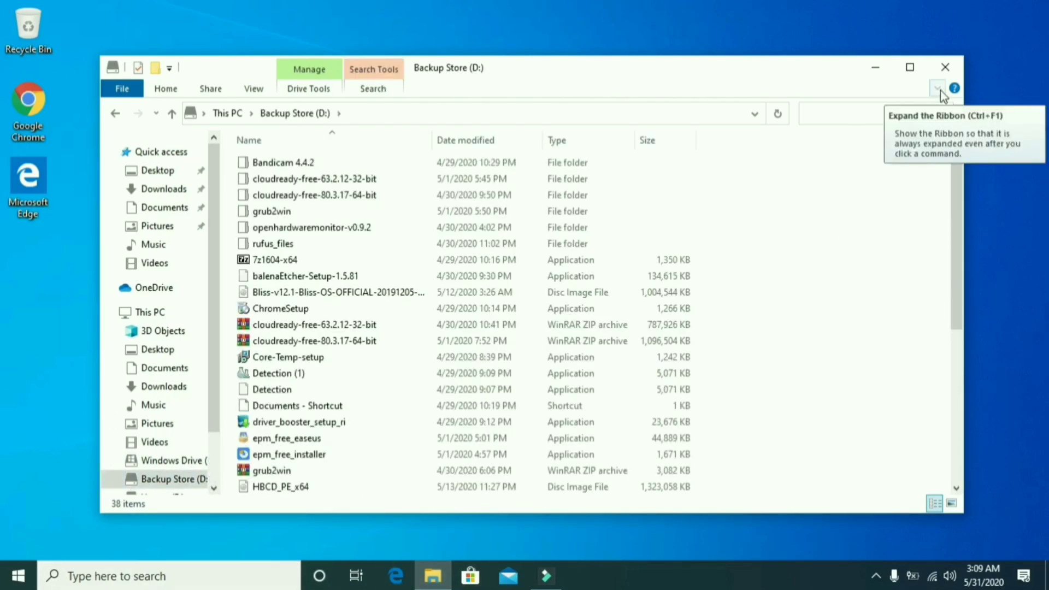
text(.iso)
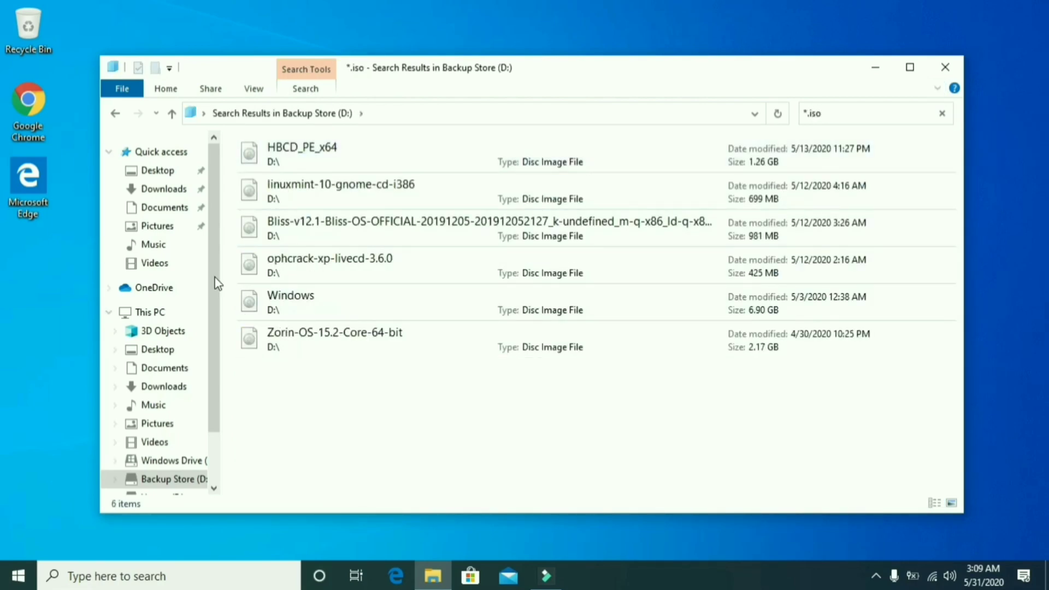
drag(459, 495, 214, 104)
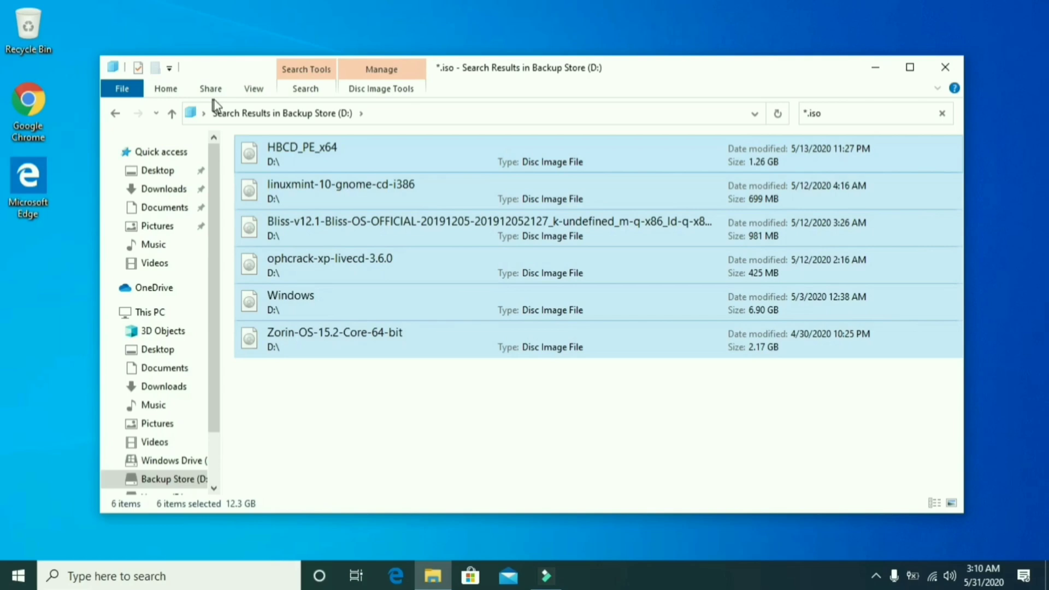
right_click(306, 187)
click(349, 451)
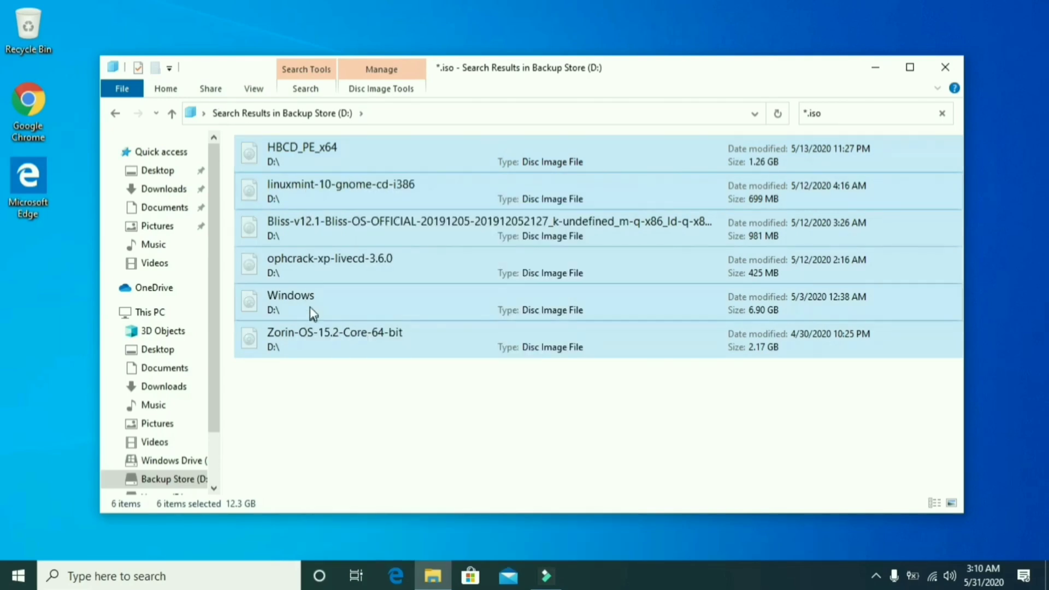
right_click(309, 259)
click(316, 469)
Step: Paste the six ISO files onto the Ventoy (E:) drive
scroll(213, 456, down, 1)
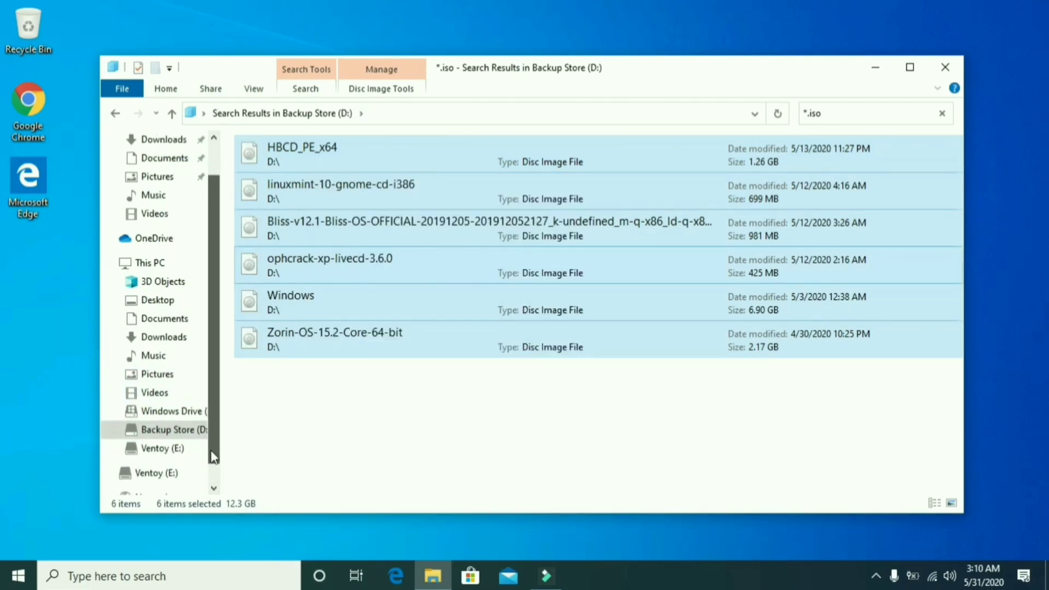
scroll(213, 456, down, 1)
click(164, 459)
right_click(391, 267)
click(448, 382)
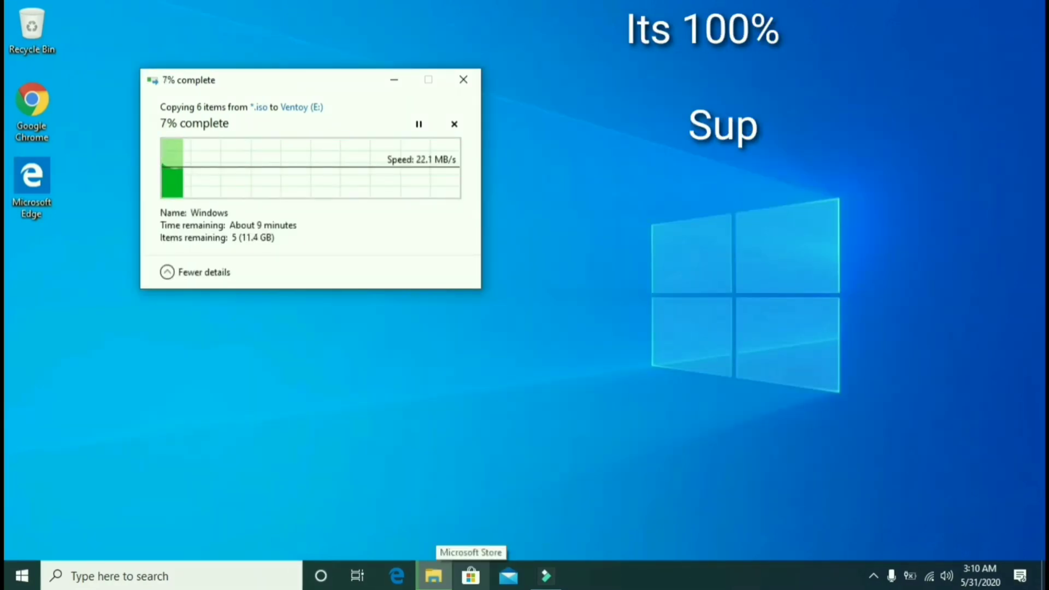
Step: Keep the six-ISO copy to Ventoy (E:) running until it passes 40%, about 7.41 GB remaining
click(664, 585)
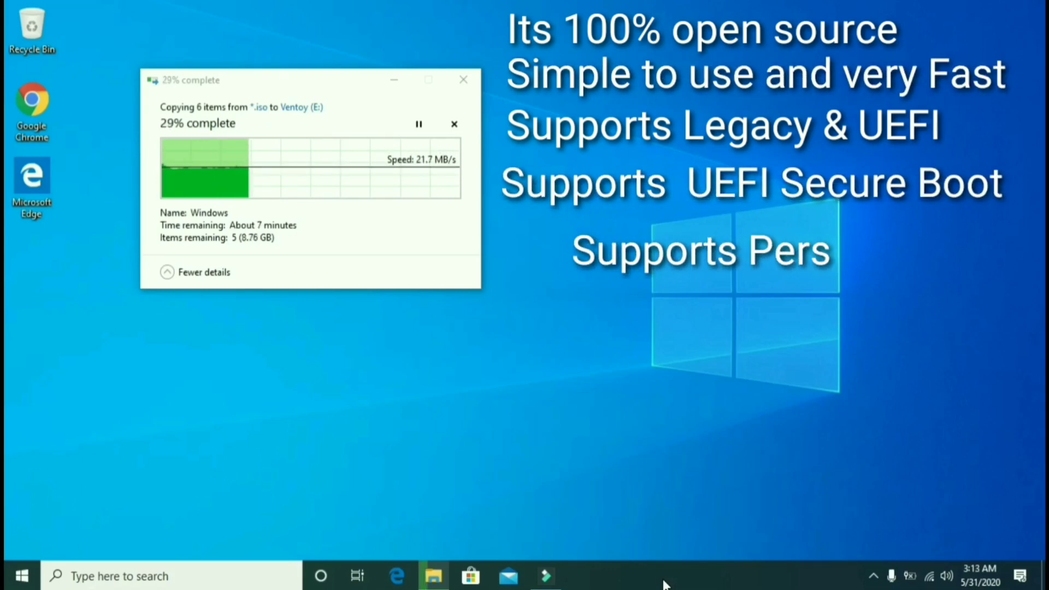
click(873, 576)
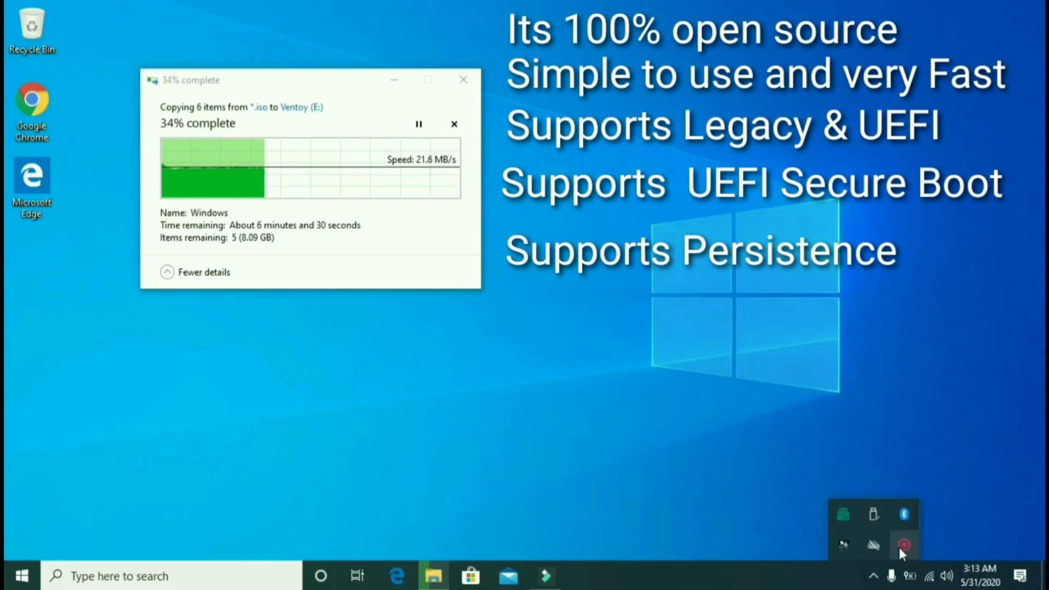
click(763, 568)
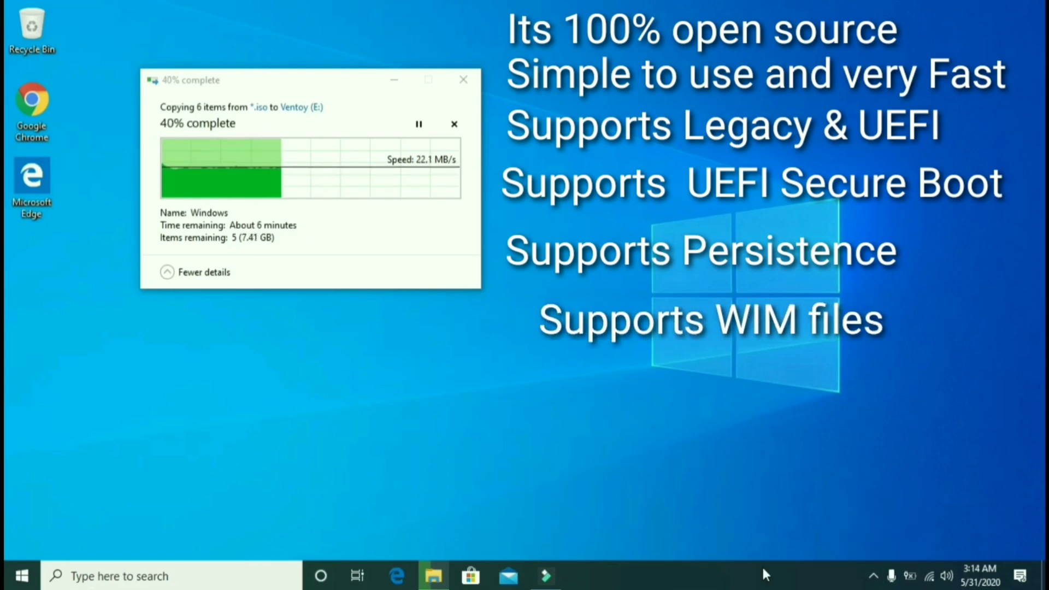